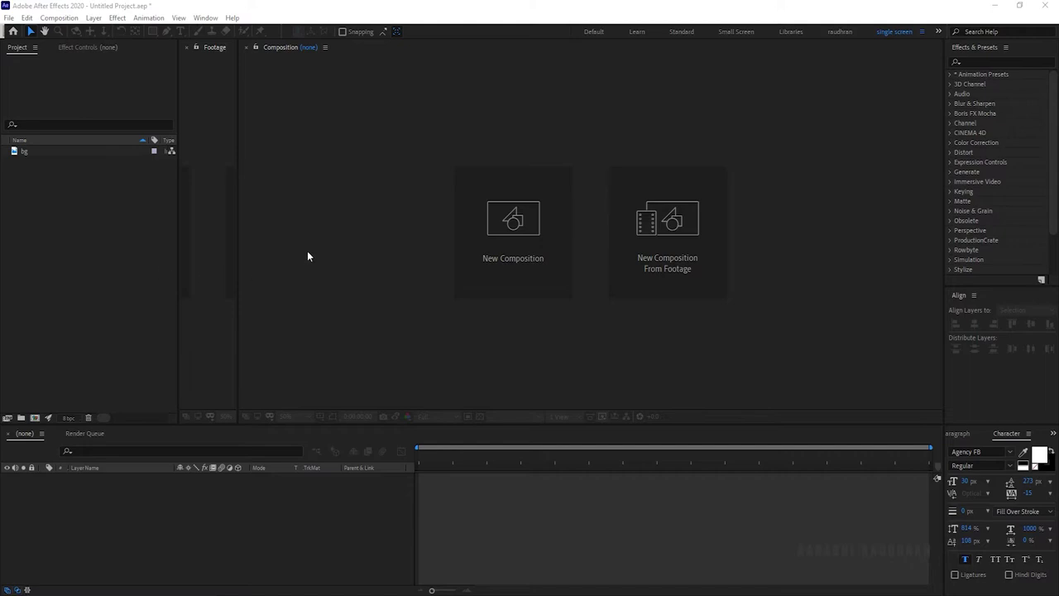
# Create a 1920 x 1080 composition named main at 30 frames per second with a 20-second duration
pyautogui.click(530, 214)
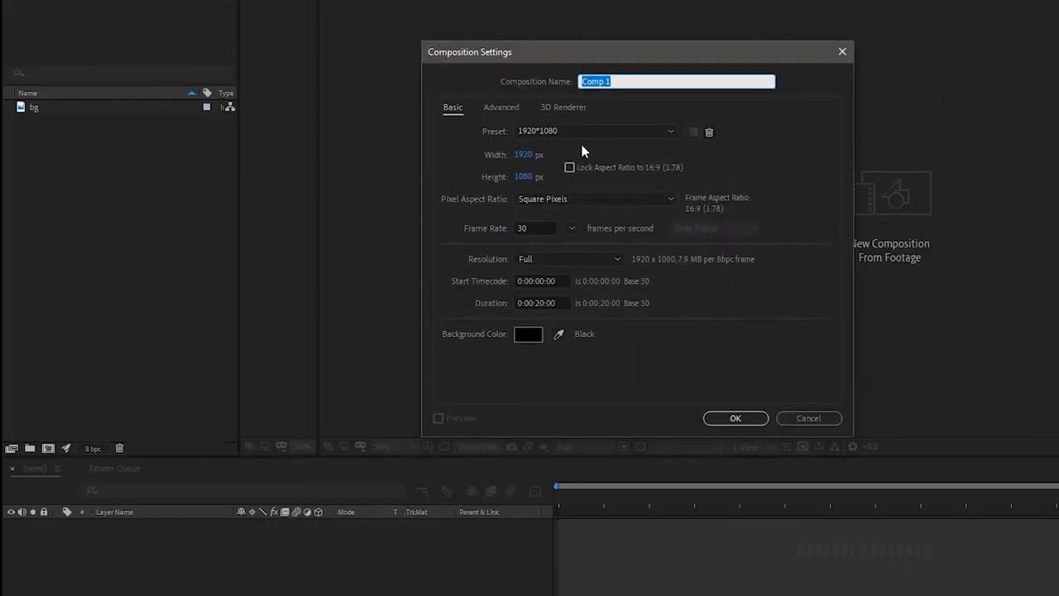
pyautogui.write('main')
pyautogui.click(735, 417)
# Add the bg image to the main composition and set its scale to 125%
pyautogui.moveTo(34, 106); pyautogui.dragTo(264, 553)
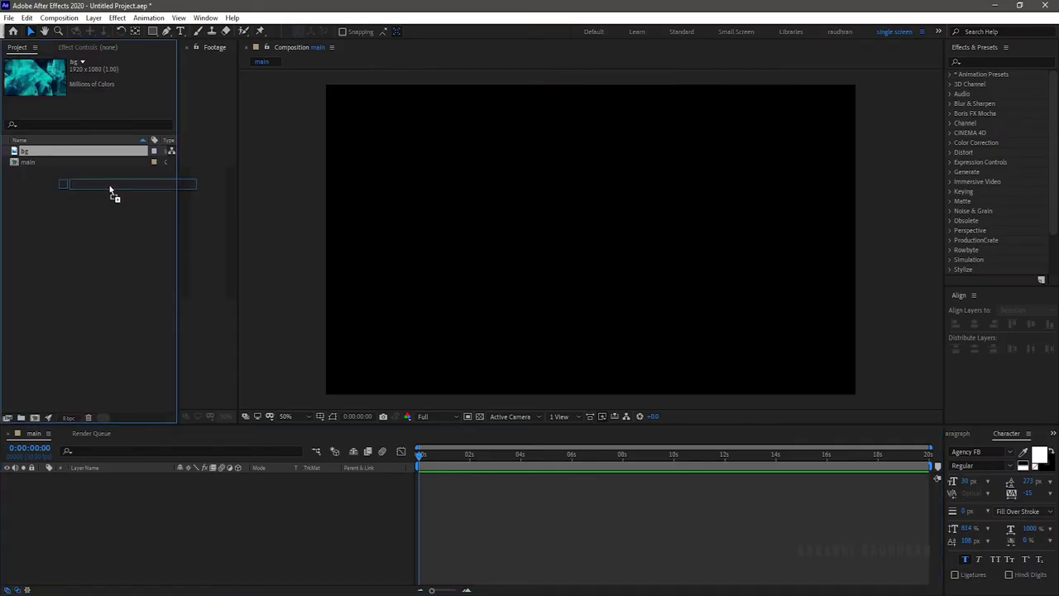
pyautogui.moveTo(197, 494); pyautogui.dragTo(197, 495)
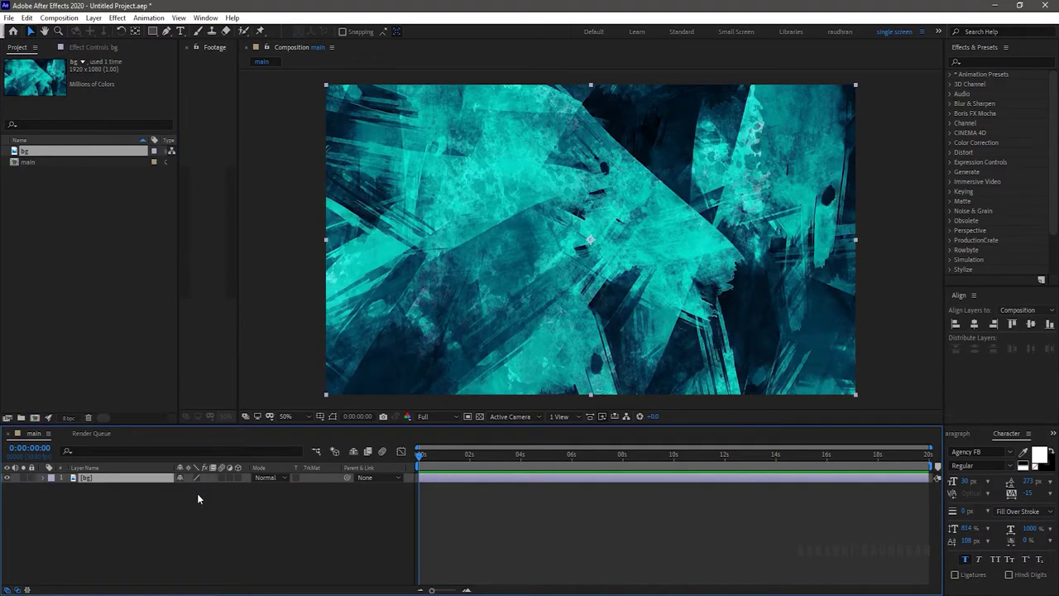
pyautogui.press('s')
pyautogui.click(190, 487)
pyautogui.write('125')
pyautogui.press('Return')
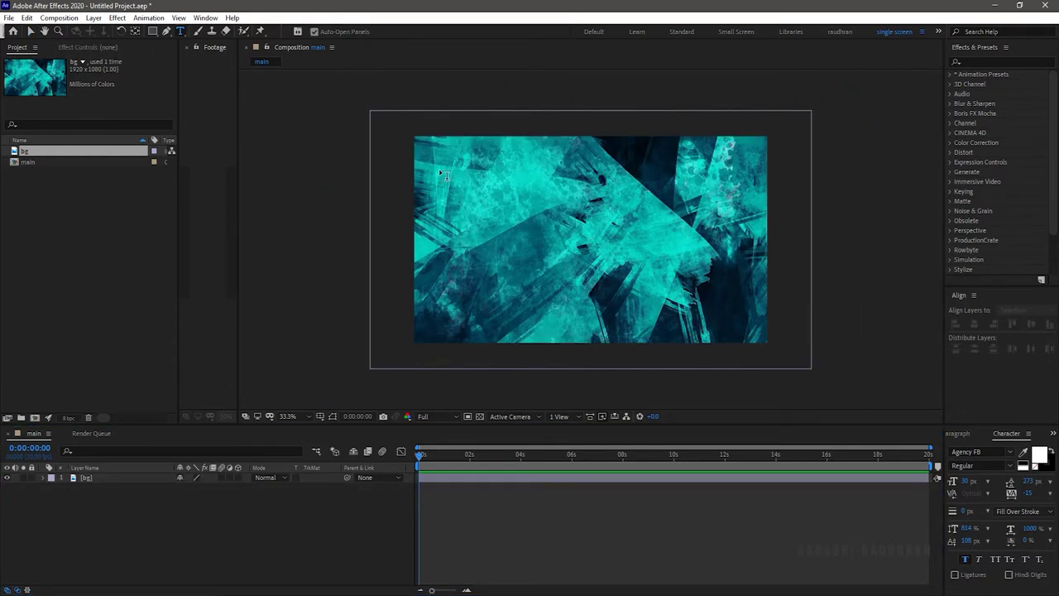
# Add a HELLO text layer with a 20 px font size and place it in the frame's upper-left corner
pyautogui.click(452, 186)
pyautogui.write('HELLO')
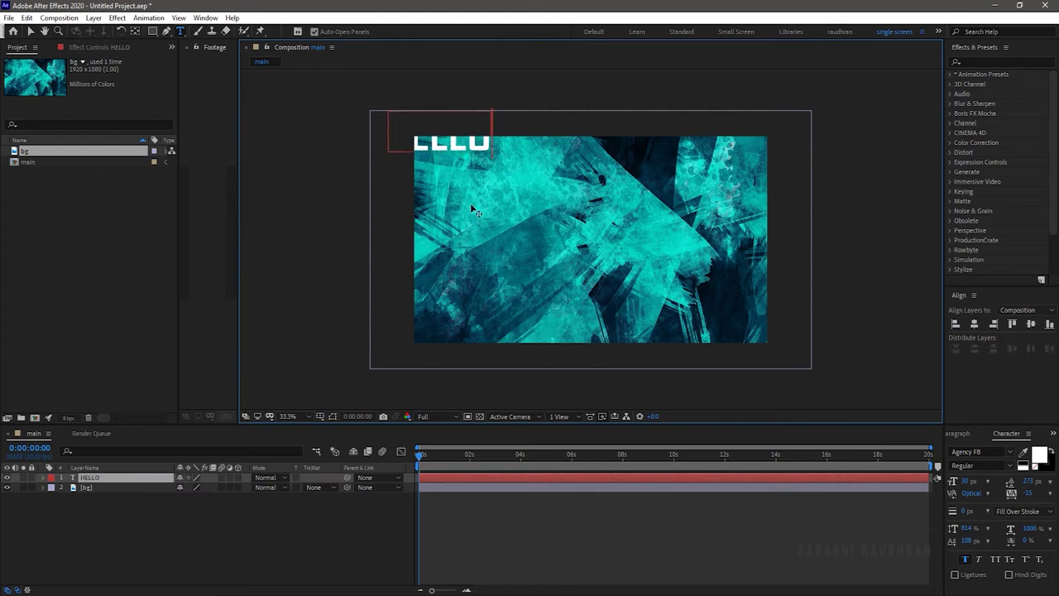
pyautogui.hotkey('ctrl', 'a')
pyautogui.click(970, 481)
pyautogui.write('20')
pyautogui.press('Return')
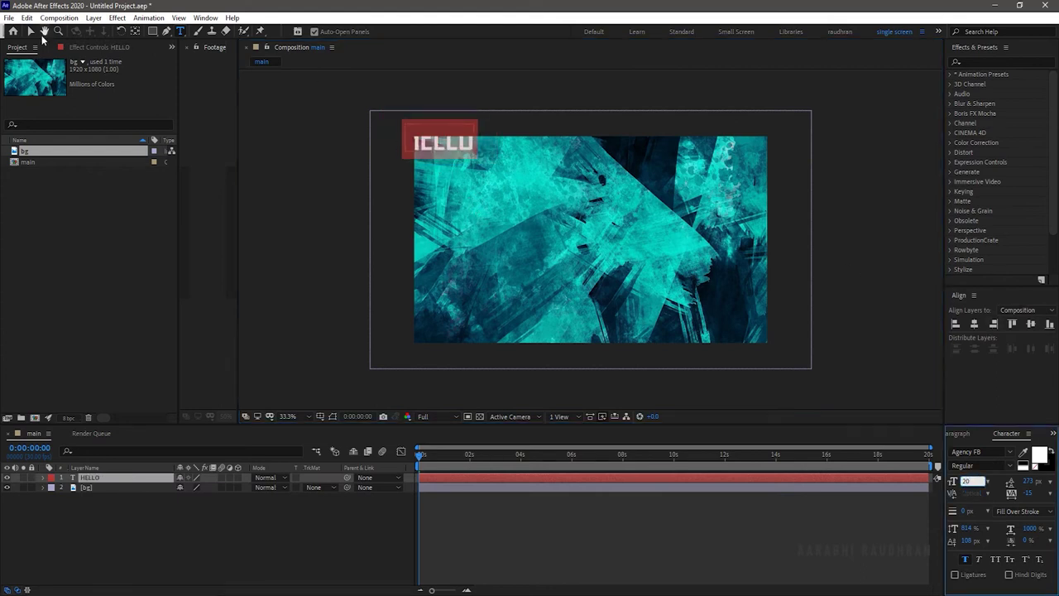
pyautogui.click(31, 31)
pyautogui.moveTo(448, 151); pyautogui.dragTo(479, 182)
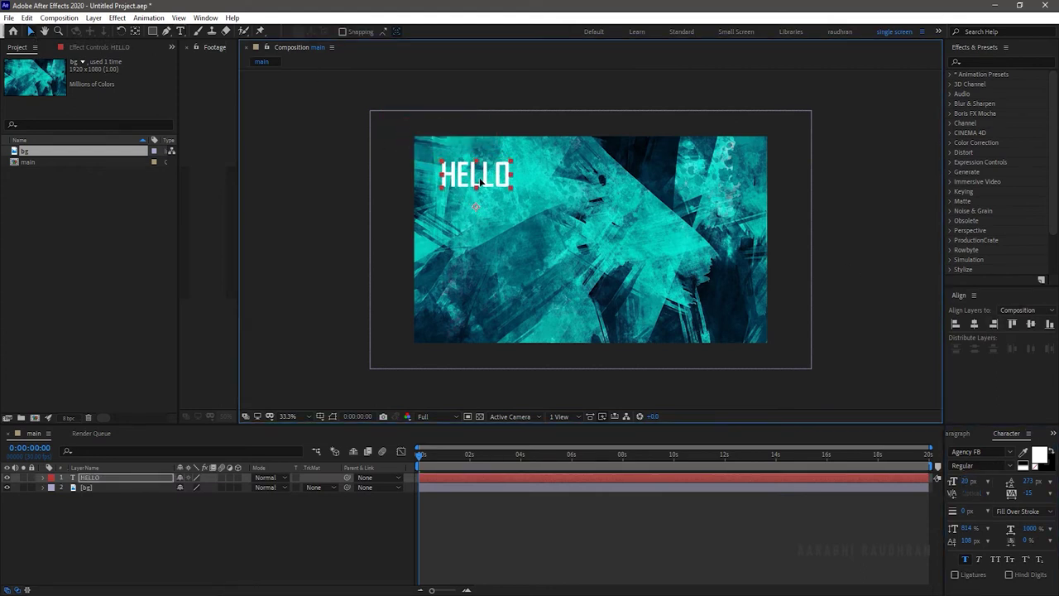
# Duplicate HELLO into the frame's upper-right corner and change the copy's text to WELCOME with TO MY CHANNEL on a second line
pyautogui.hotkey('ctrl', 'd')
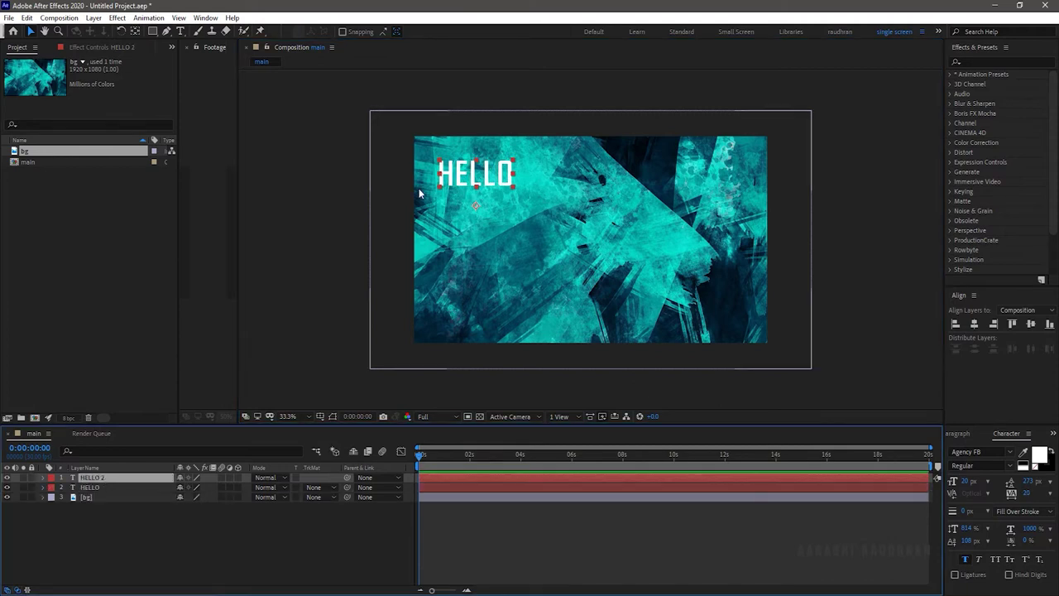
pyautogui.moveTo(480, 182); pyautogui.dragTo(723, 178)
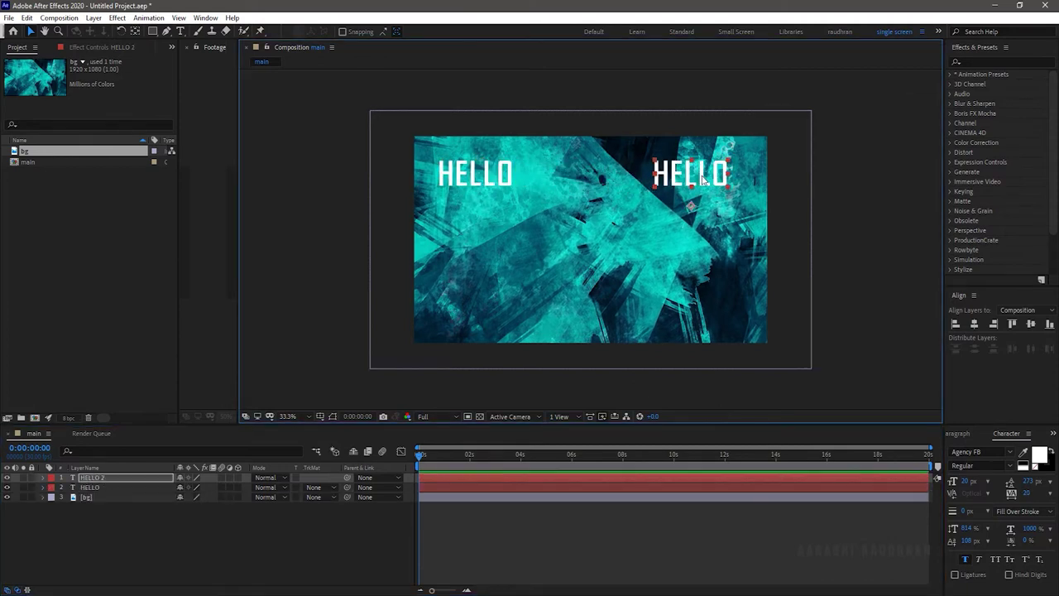
pyautogui.doubleClick(702, 175)
pyautogui.write('WELCOME')
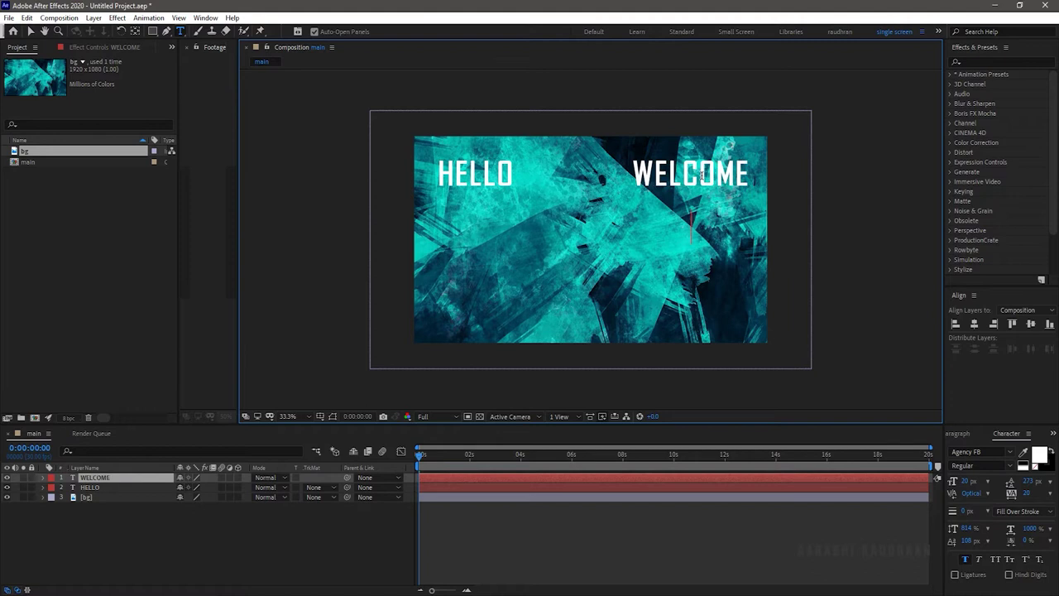
pyautogui.press('Return')
pyautogui.write('TO MY CHANNEL')
# Set the TO MY CHANNEL line's font size to 10 px and reduce its leading so it sits just below WELCOME
pyautogui.tripleClick(702, 226)
pyautogui.click(966, 481)
pyautogui.write('10')
pyautogui.moveTo(1030, 487); pyautogui.dragTo(950, 502)
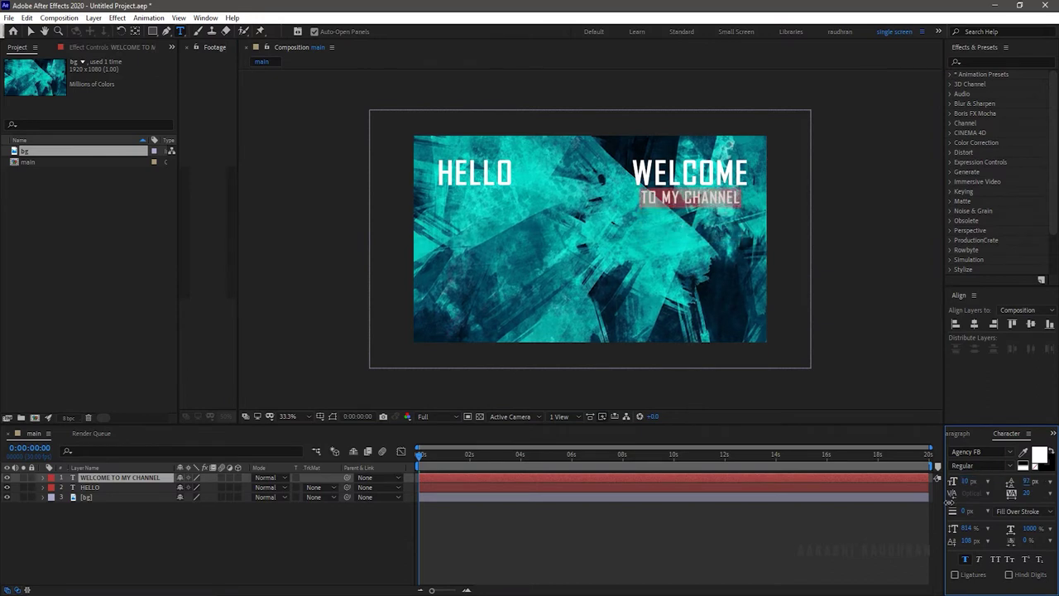
pyautogui.click(249, 521)
# Rotate the WELCOME TO MY CHANNEL layer 90° and shift it slightly towards the frame's right edge
pyautogui.click(119, 479)
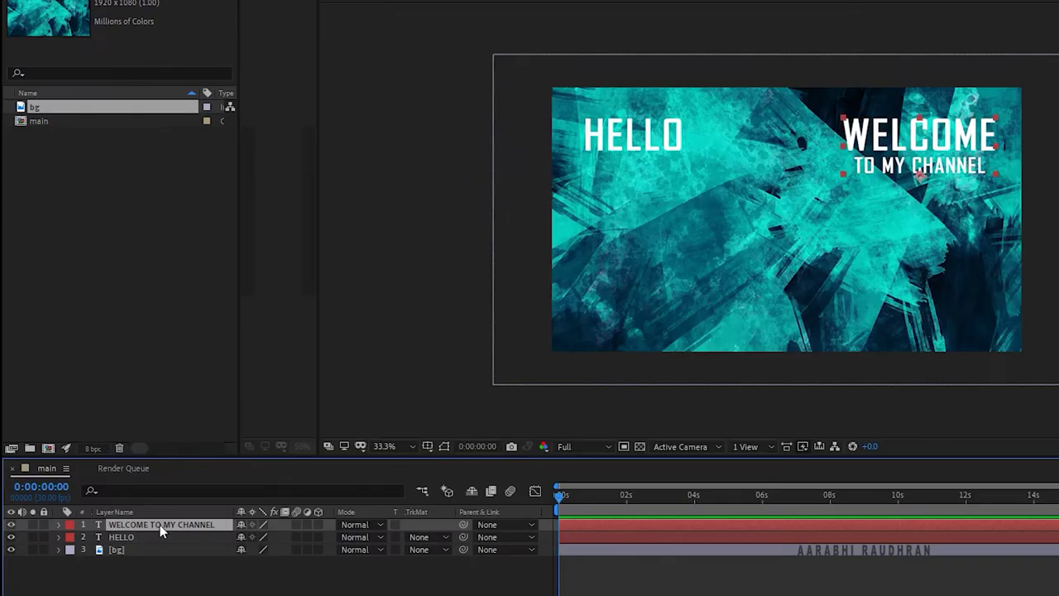
pyautogui.press('r')
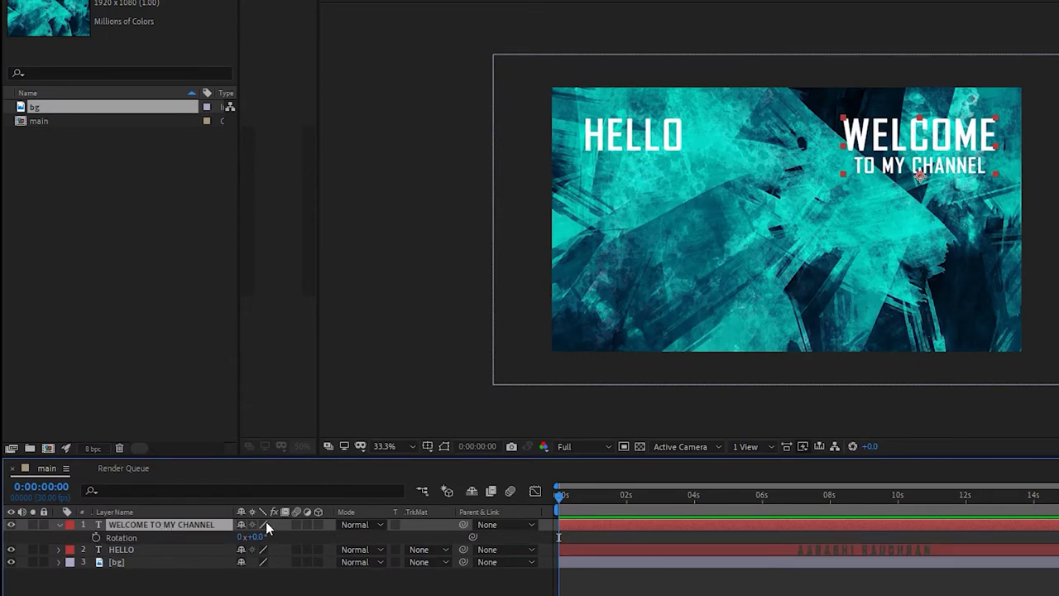
pyautogui.click(256, 537)
pyautogui.write('90')
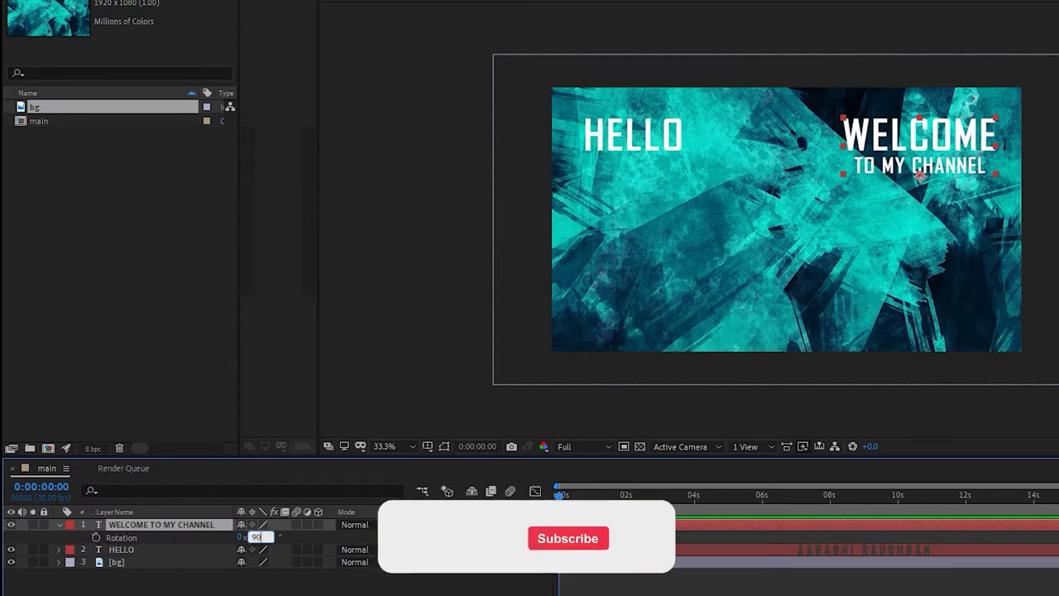
pyautogui.press('Return')
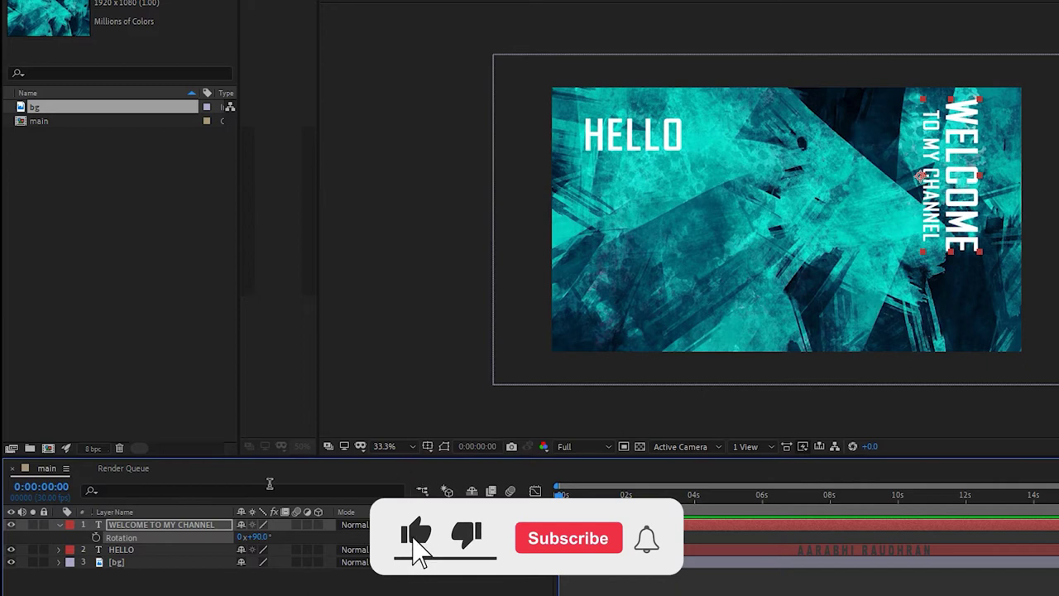
pyautogui.moveTo(960, 181); pyautogui.dragTo(972, 193)
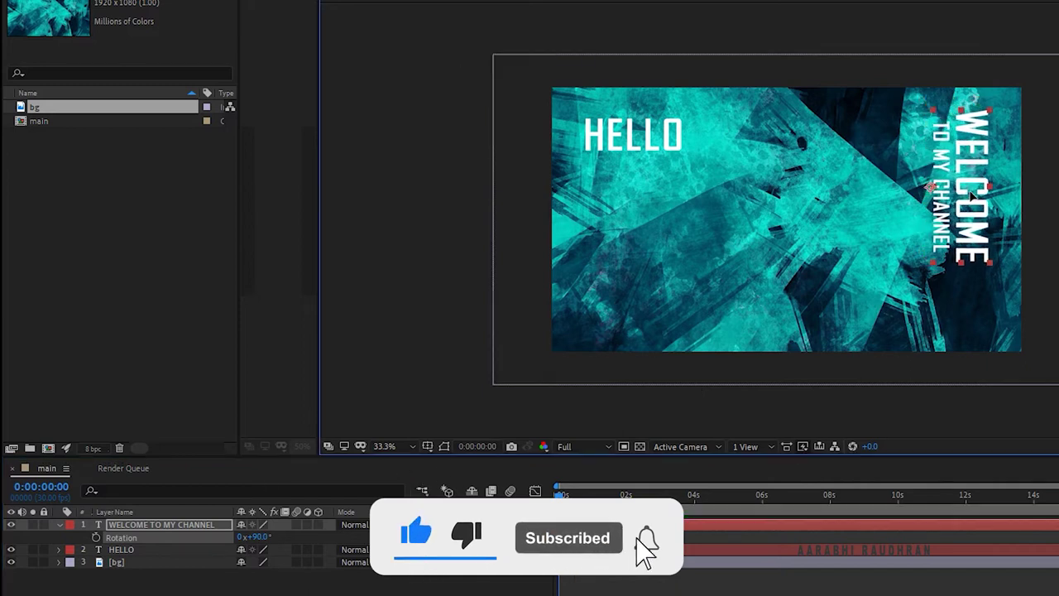
# Scale the WELCOME TO MY CHANNEL layer to 80% and reposition it closer to the frame's upper-right corner
pyautogui.click(123, 525)
pyautogui.press('s')
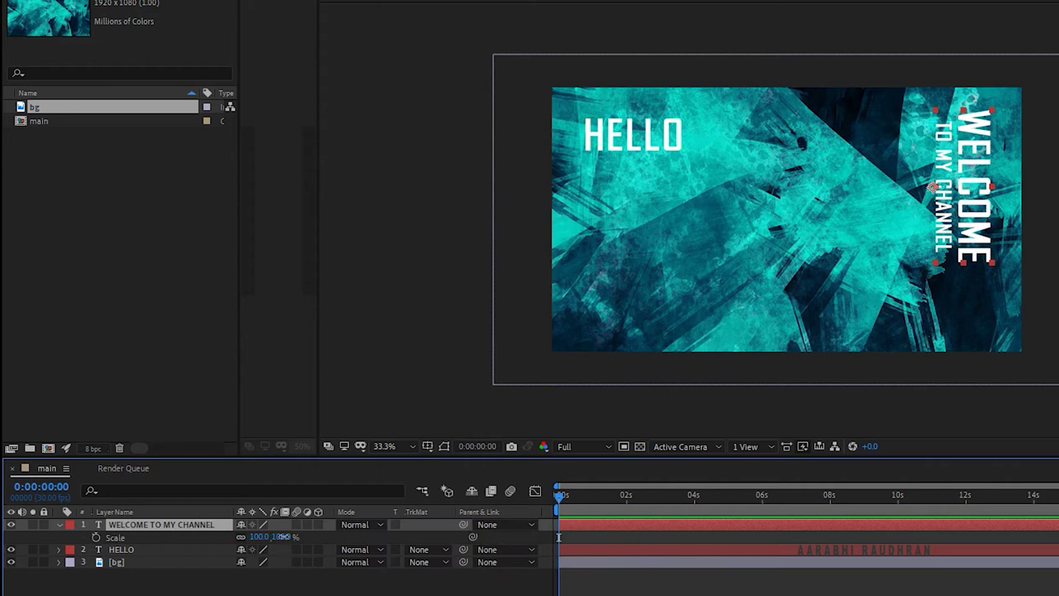
pyautogui.click(284, 537)
pyautogui.write('80')
pyautogui.press('Return')
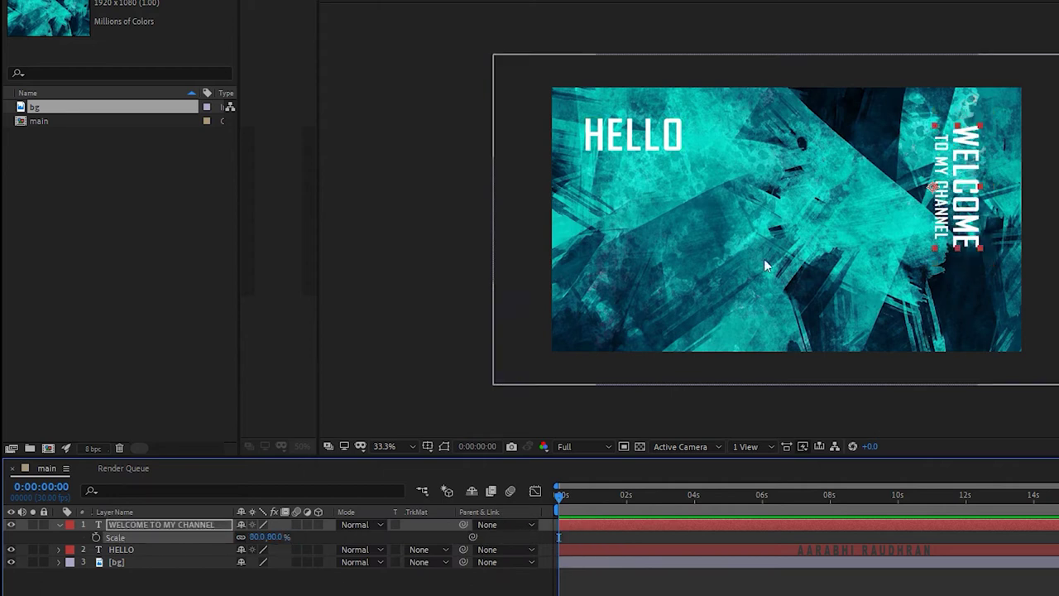
pyautogui.moveTo(973, 194); pyautogui.dragTo(985, 179)
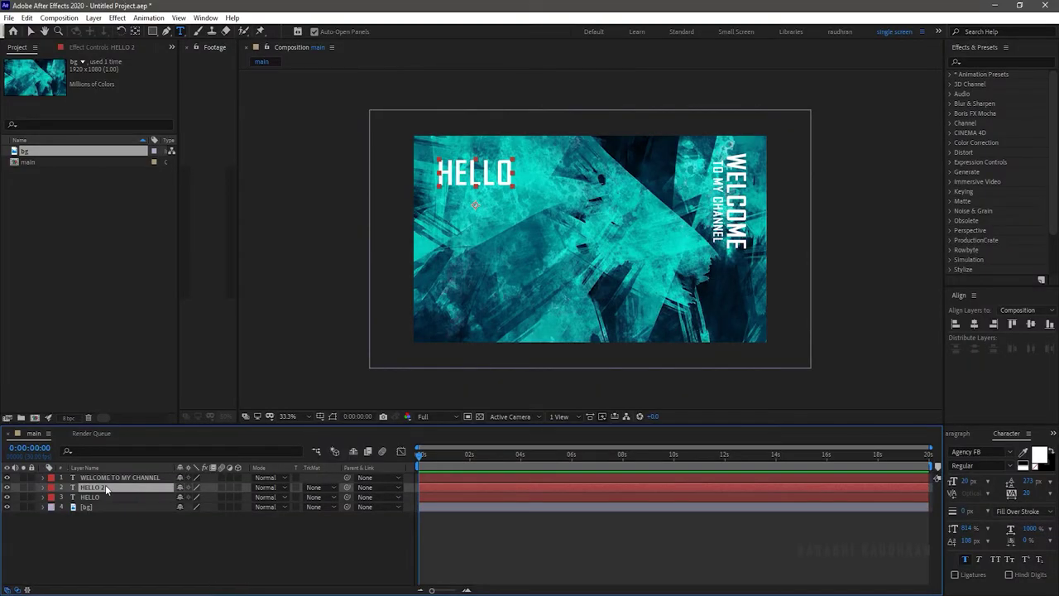
# Move a copy of HELLO to the frame's centre and change its text to CREATIVE with TEXT ANIMATION on a second line
pyautogui.moveTo(475, 174); pyautogui.dragTo(602, 245)
pyautogui.write('CREAT')
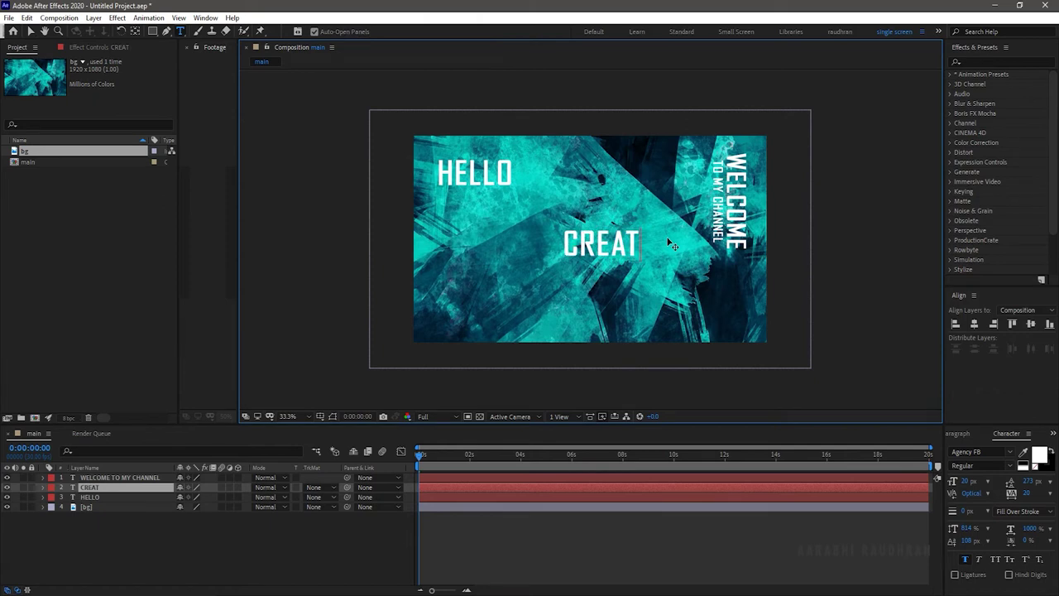
pyautogui.write('IVE TEXT ANIMATION')
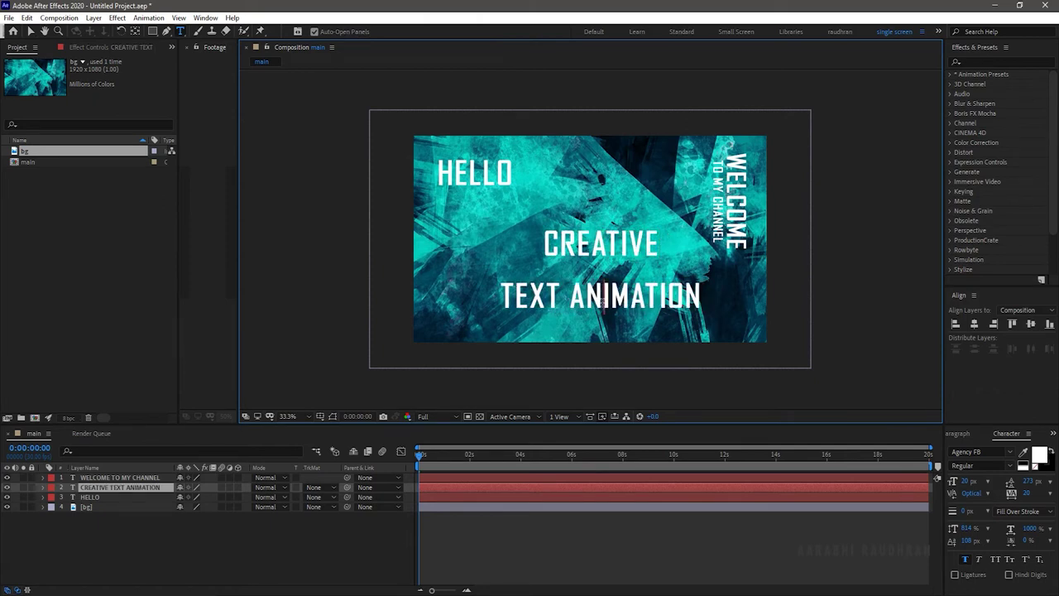
# Reduce the TEXT ANIMATION line to about half the size of CREATIVE and tighten its leading
pyautogui.tripleClick(603, 303)
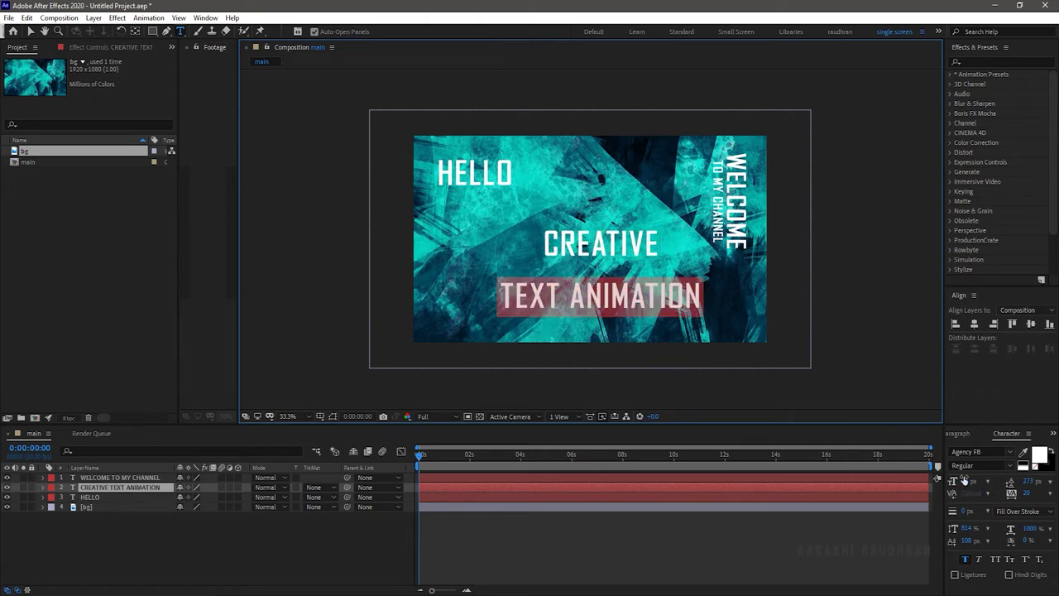
pyautogui.click(965, 482)
pyautogui.write('100')
pyautogui.moveTo(1029, 482); pyautogui.dragTo(954, 503)
pyautogui.click(240, 558)
# Rotate the CREATIVE TEXT ANIMATION layer 180° and move it up to the middle of the frame
pyautogui.press('r')
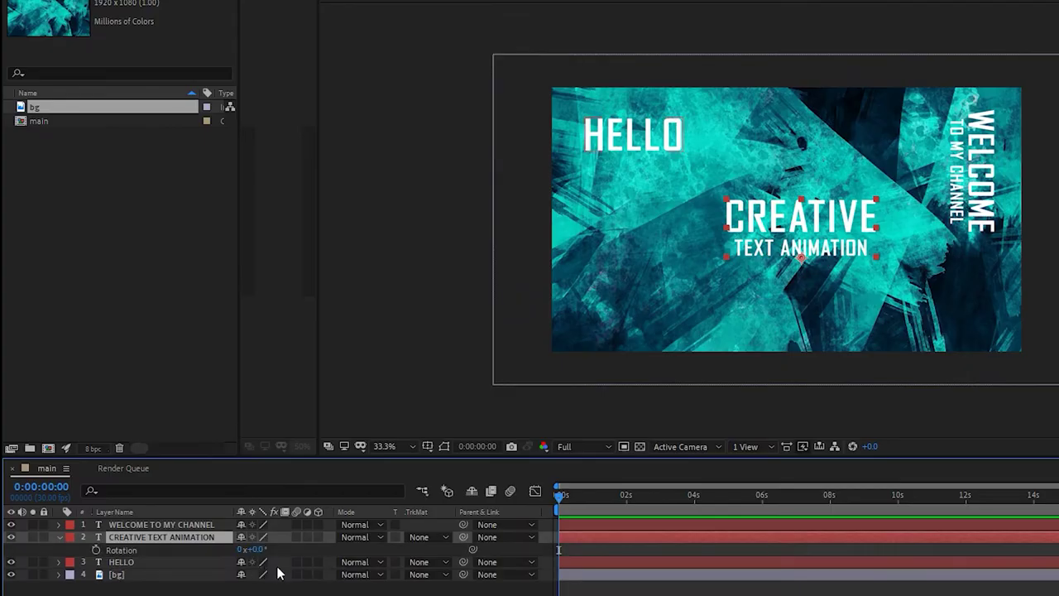
pyautogui.click(262, 549)
pyautogui.write('180')
pyautogui.press('Return')
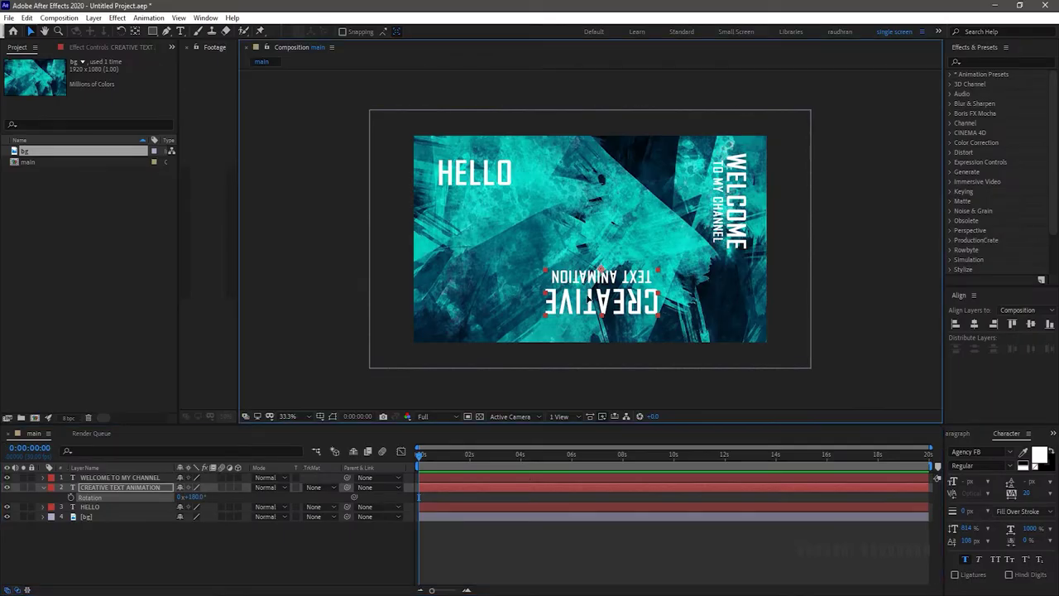
pyautogui.moveTo(588, 305); pyautogui.dragTo(585, 258)
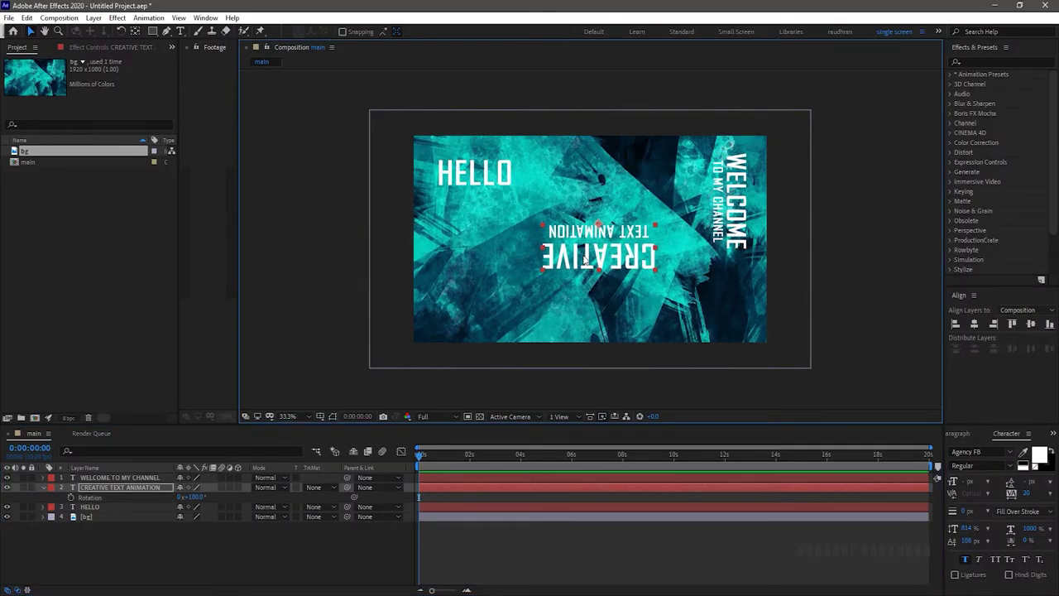
# Duplicate the HELLO layer and move the copy straight down into the lower half of the frame
pyautogui.click(91, 506)
pyautogui.hotkey('ctrl', 'd')
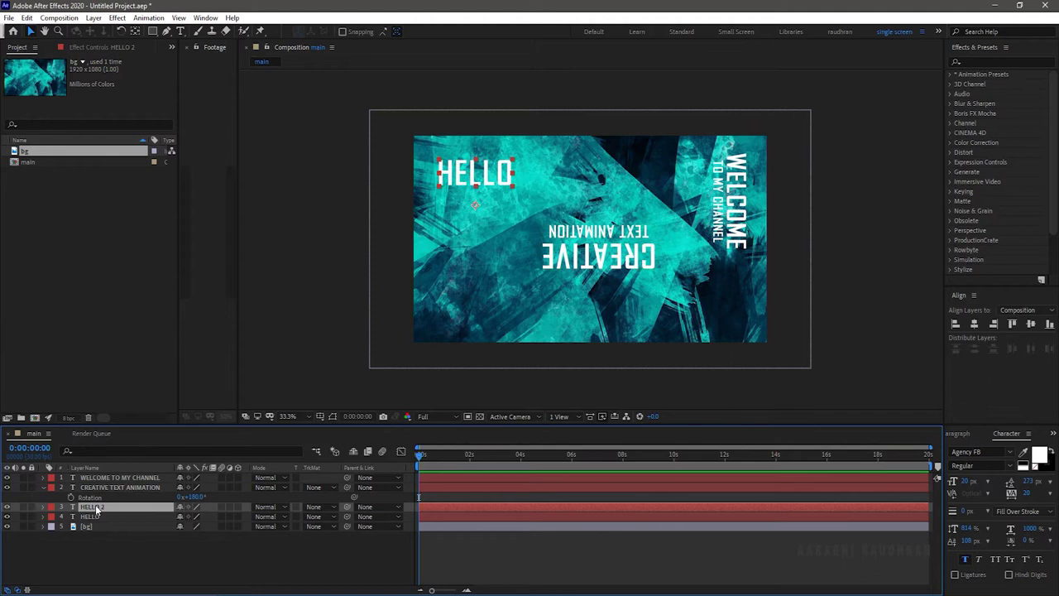
pyautogui.doubleClick(95, 508)
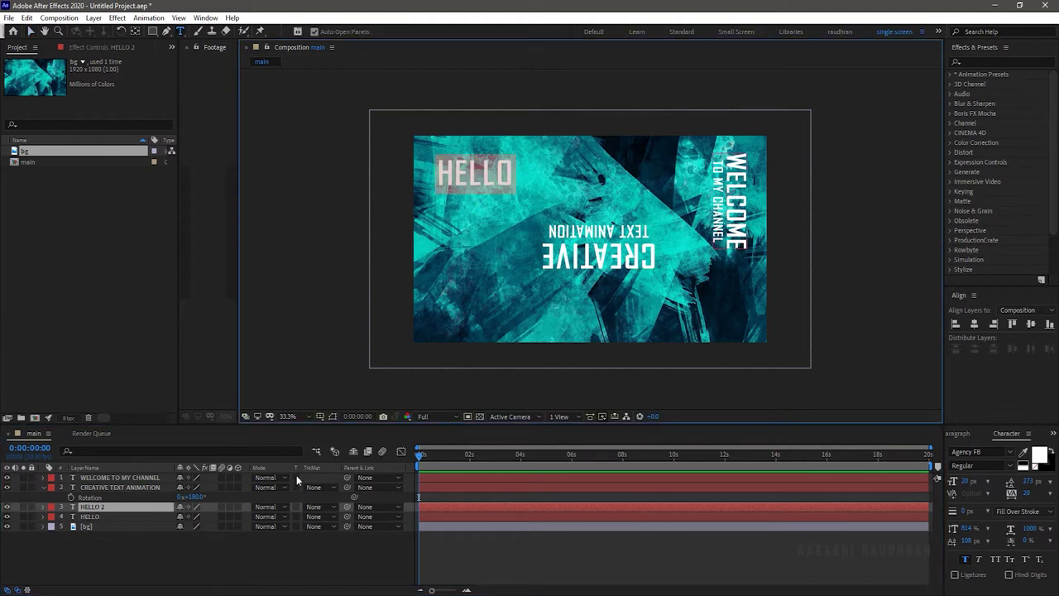
pyautogui.press('Escape')
pyautogui.press('v')
pyautogui.moveTo(481, 179); pyautogui.dragTo(488, 263)
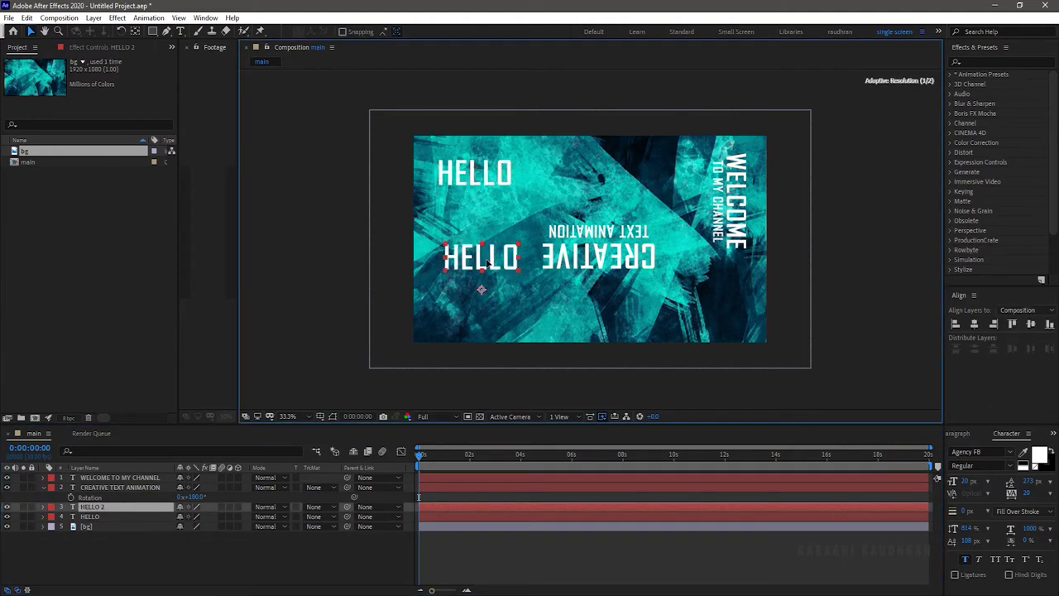
# Change the lower HELLO copy's text to AFTER EFFECTS with TUTORIAL on a second line
pyautogui.doubleClick(488, 263)
pyautogui.write('AFTER EFF')
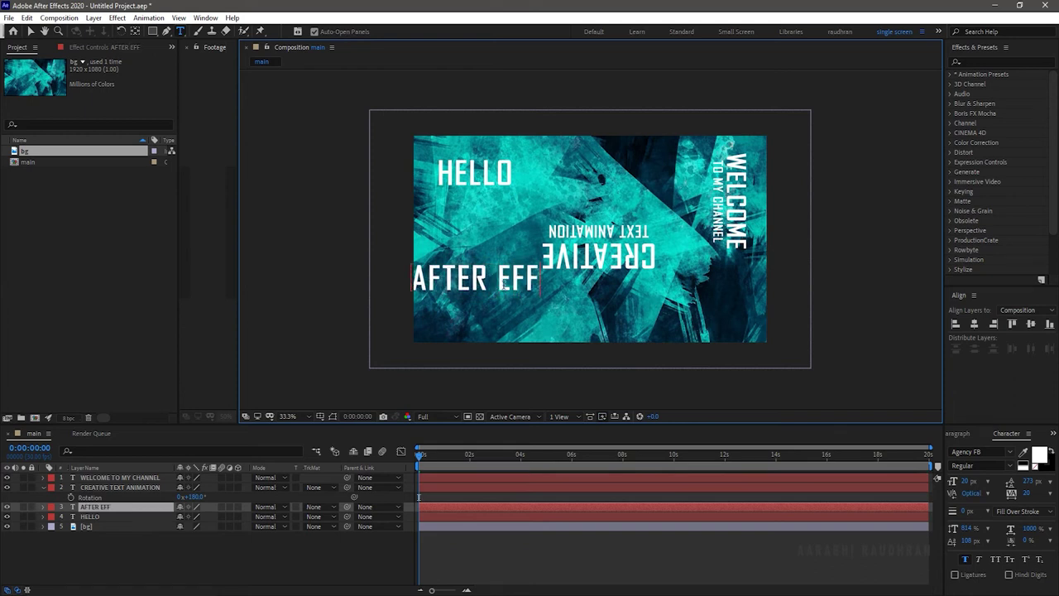
pyautogui.write('ECTS')
pyautogui.press('Return')
pyautogui.write('TUTORIAL')
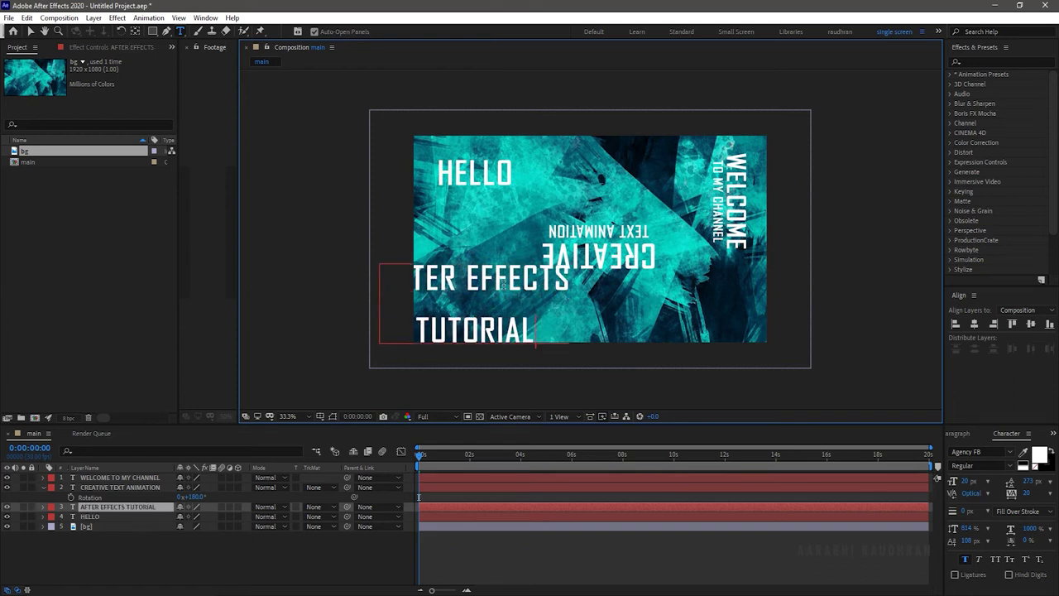
# Set the AFTER EFFECTS line's font size to 18 px
pyautogui.tripleClick(499, 279)
pyautogui.click(966, 482)
pyautogui.scroll(-2, 967, 482)
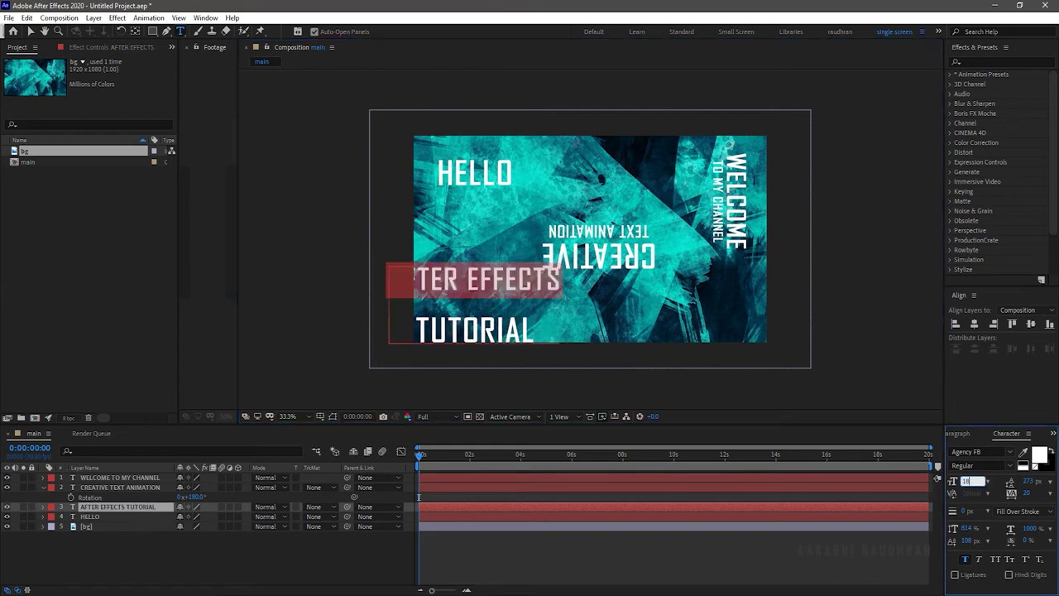
# Set the TUTORIAL line's font size to 10 px, with wider letter spacing and tighter leading beneath AFTER EFFECTS
pyautogui.doubleClick(446, 333)
pyautogui.click(966, 482)
pyautogui.write('10')
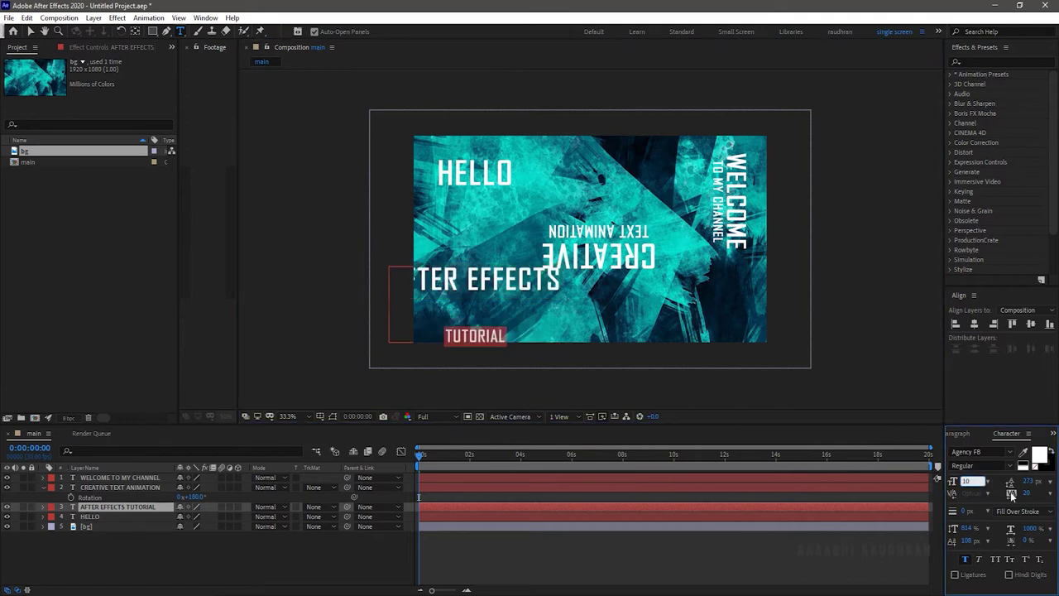
pyautogui.moveTo(1026, 496); pyautogui.dragTo(900, 481)
# Rotate the AFTER EFFECTS TUTORIAL layer to -90°
pyautogui.click(169, 507)
pyautogui.press('r')
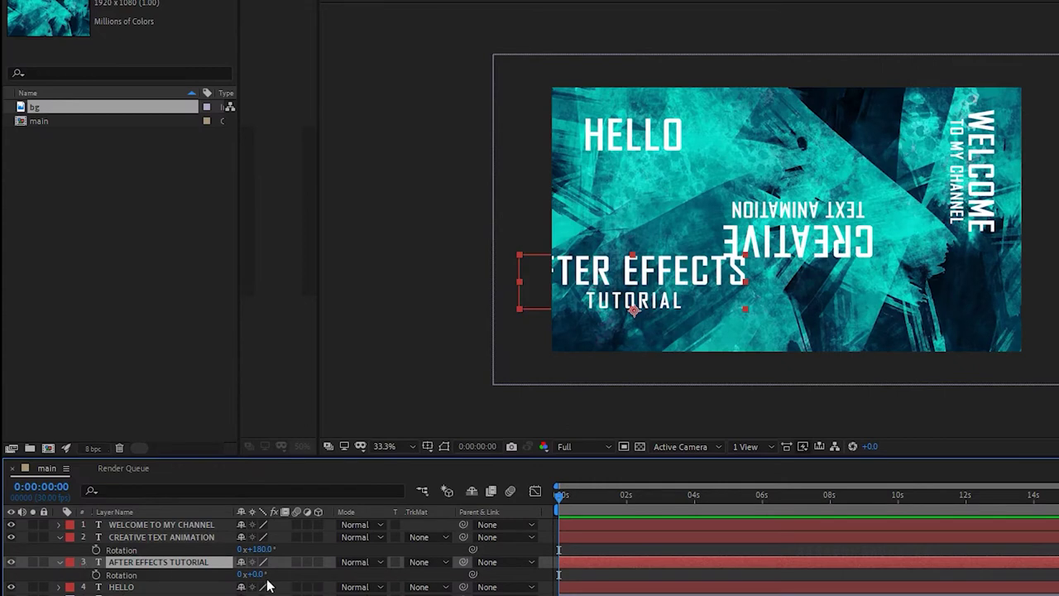
pyautogui.click(258, 575)
pyautogui.write('-90')
pyautogui.press('Return')
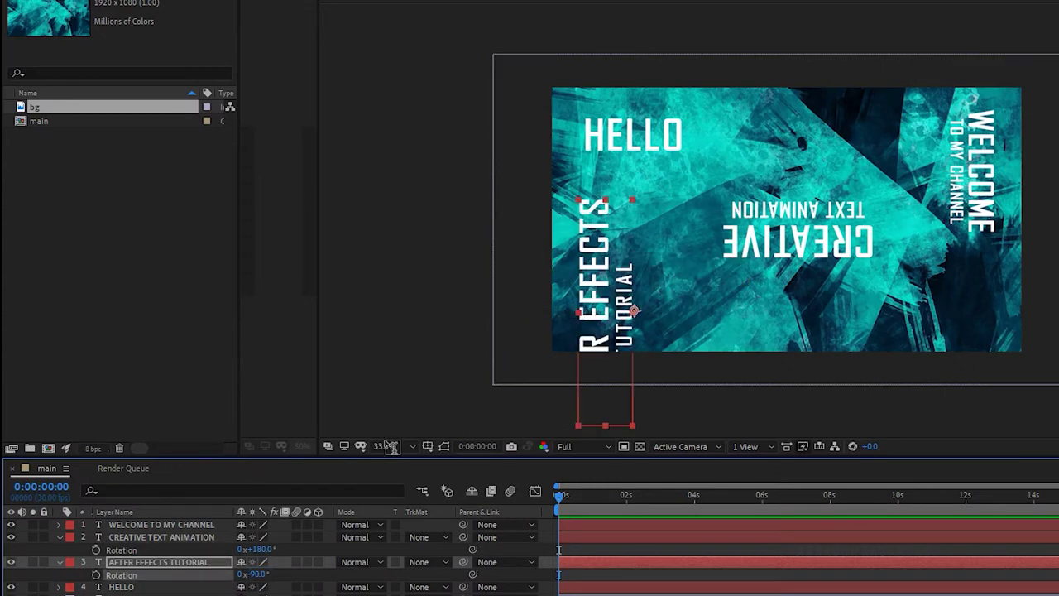
# Scale down the AFTER EFFECTS TUTORIAL layer and move it up until the whole title sits inside the frame
pyautogui.click(153, 565)
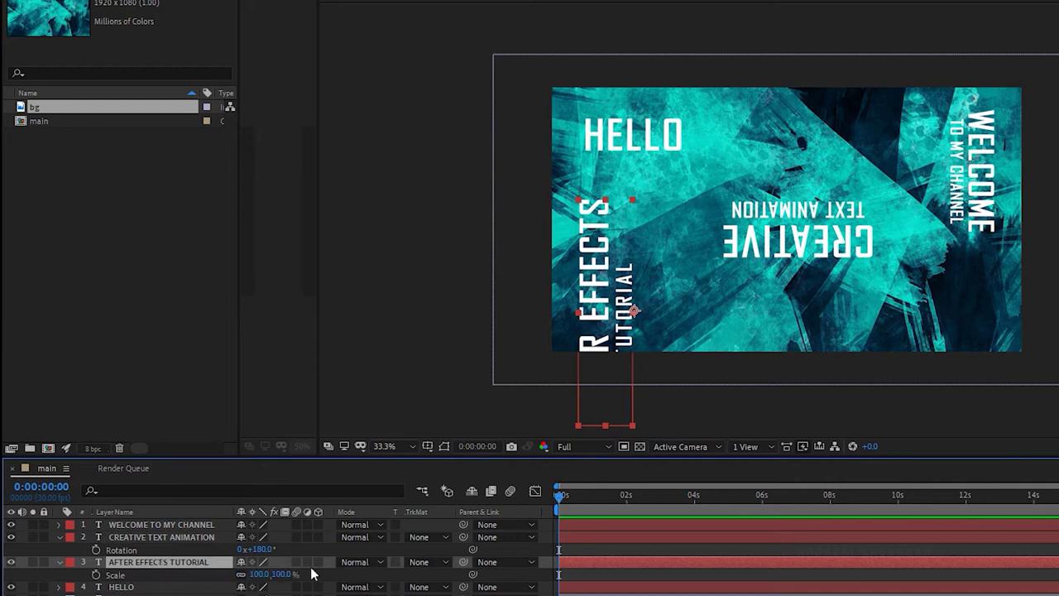
pyautogui.press('s')
pyautogui.moveTo(276, 574); pyautogui.dragTo(264, 579)
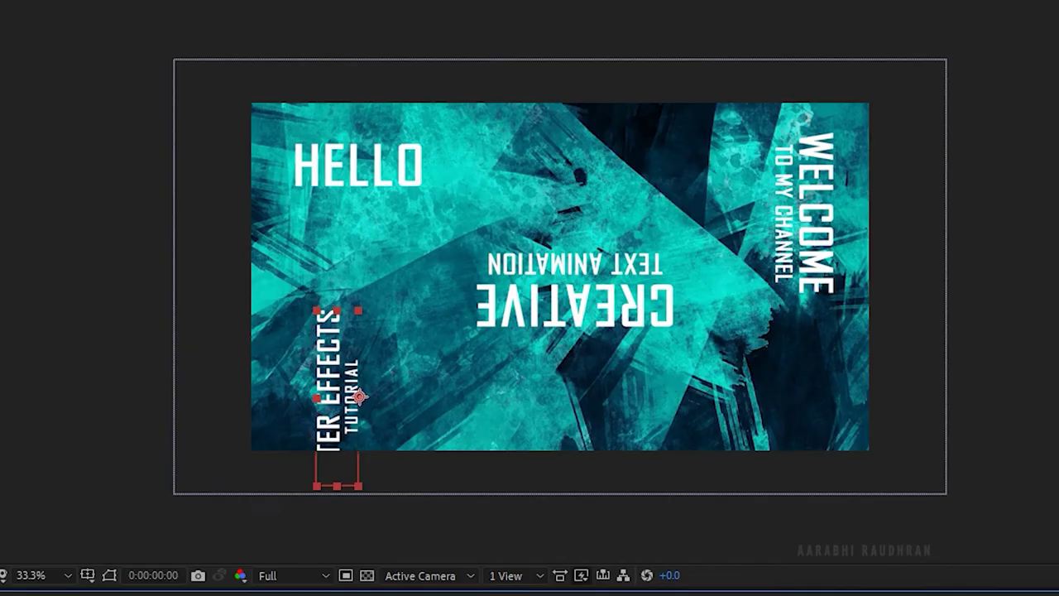
pyautogui.moveTo(346, 400); pyautogui.dragTo(358, 335)
# Reposition the titles: WELCOME and CREATIVE lower, HELLO further right, and AFTER EFFECTS TUTORIAL slightly left
pyautogui.click(581, 308)
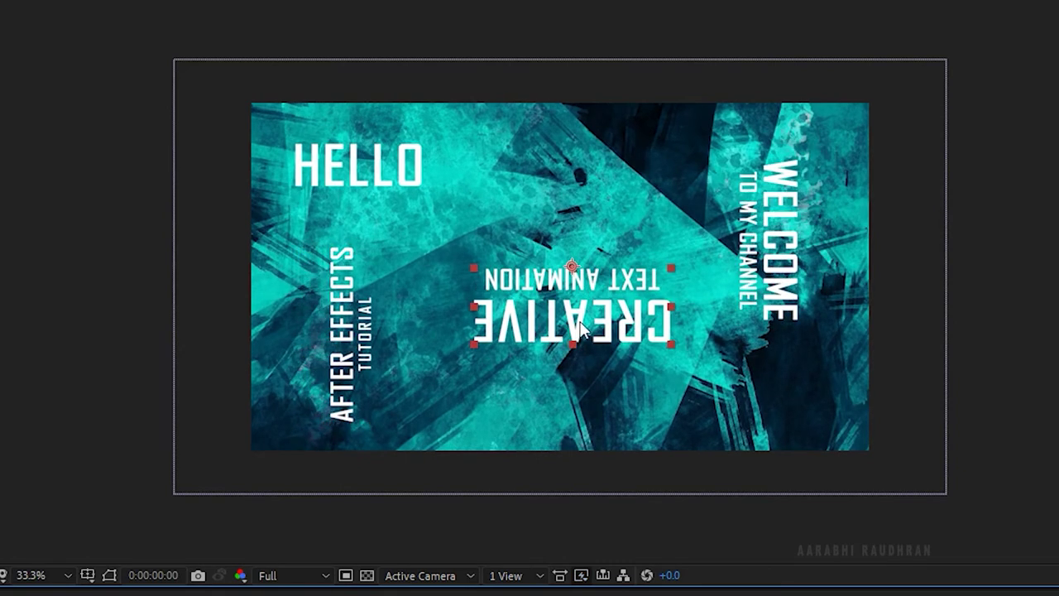
pyautogui.moveTo(778, 249); pyautogui.dragTo(808, 277)
pyautogui.moveTo(579, 308); pyautogui.dragTo(579, 345)
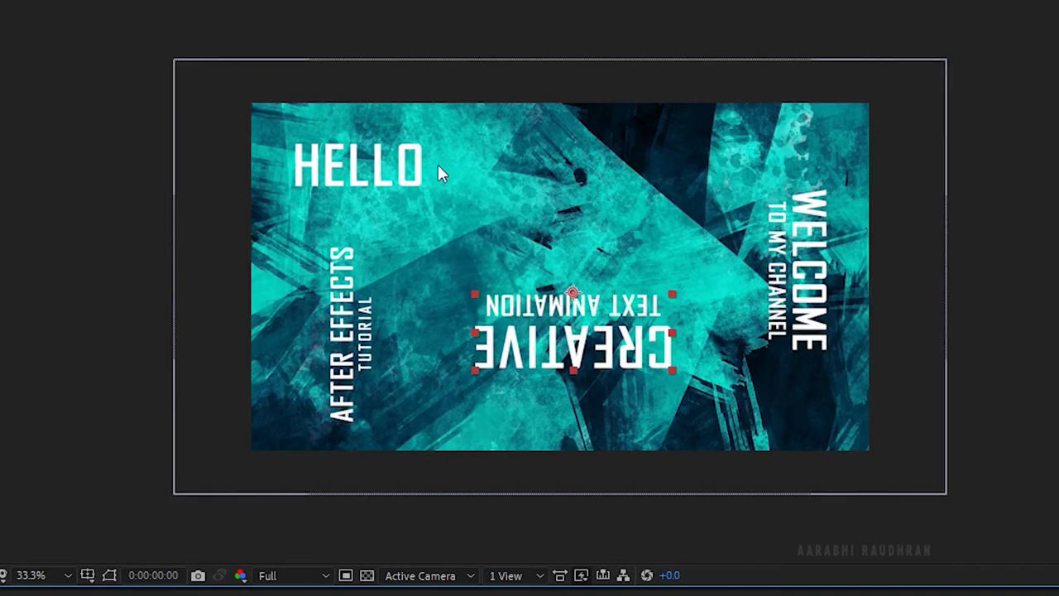
pyautogui.moveTo(380, 154); pyautogui.dragTo(433, 156)
pyautogui.moveTo(350, 336); pyautogui.dragTo(338, 335)
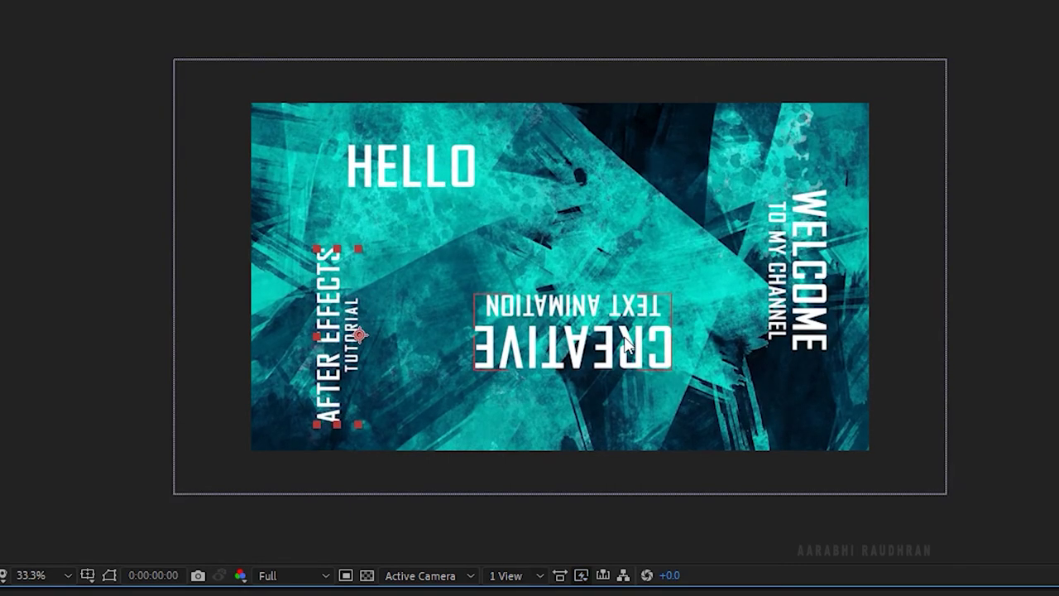
# Find the Drop Shadow effect and apply it to the HELLO layer
pyautogui.click(903, 58)
pyautogui.write('drop')
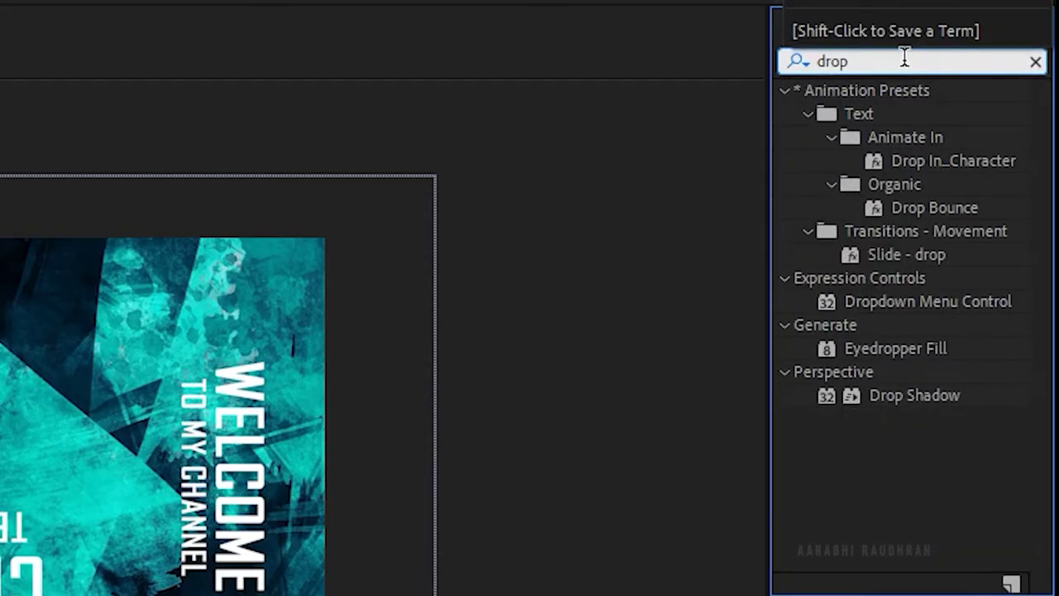
pyautogui.moveTo(914, 396); pyautogui.dragTo(130, 508)
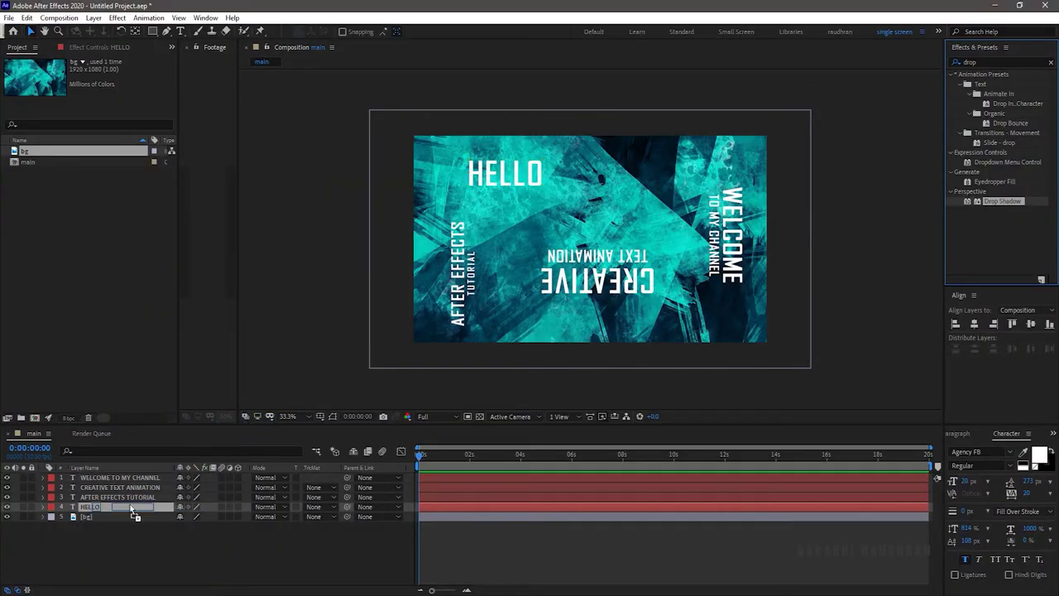
# Set HELLO's drop shadow to 100% opacity, distance 10 and softness 25
pyautogui.click(104, 91)
pyautogui.write('100')
pyautogui.press('Return')
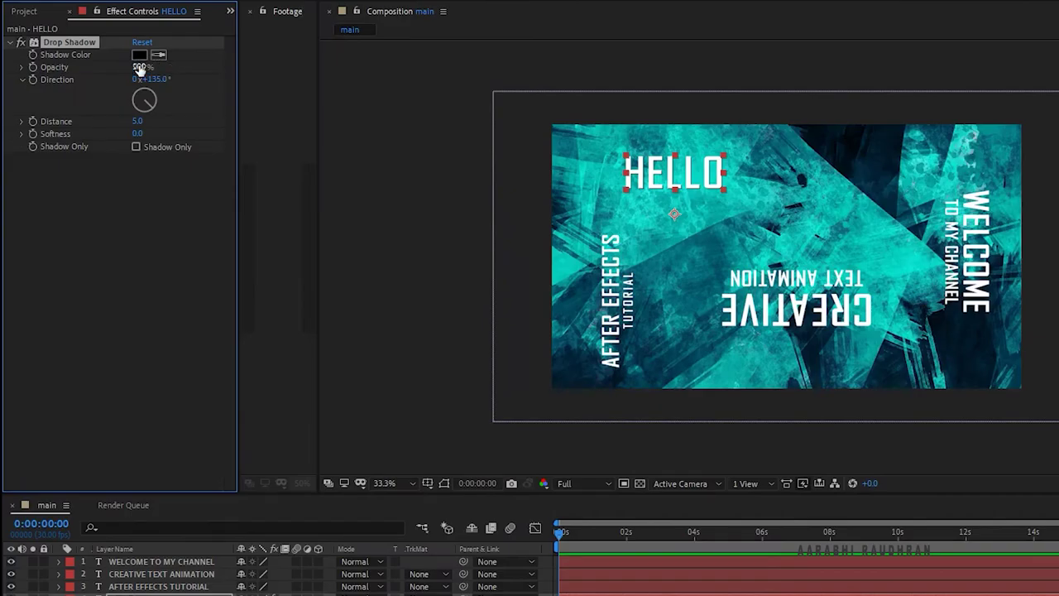
pyautogui.click(139, 122)
pyautogui.write('1')
pyautogui.press('Tab')
pyautogui.write('25')
pyautogui.press('Return')
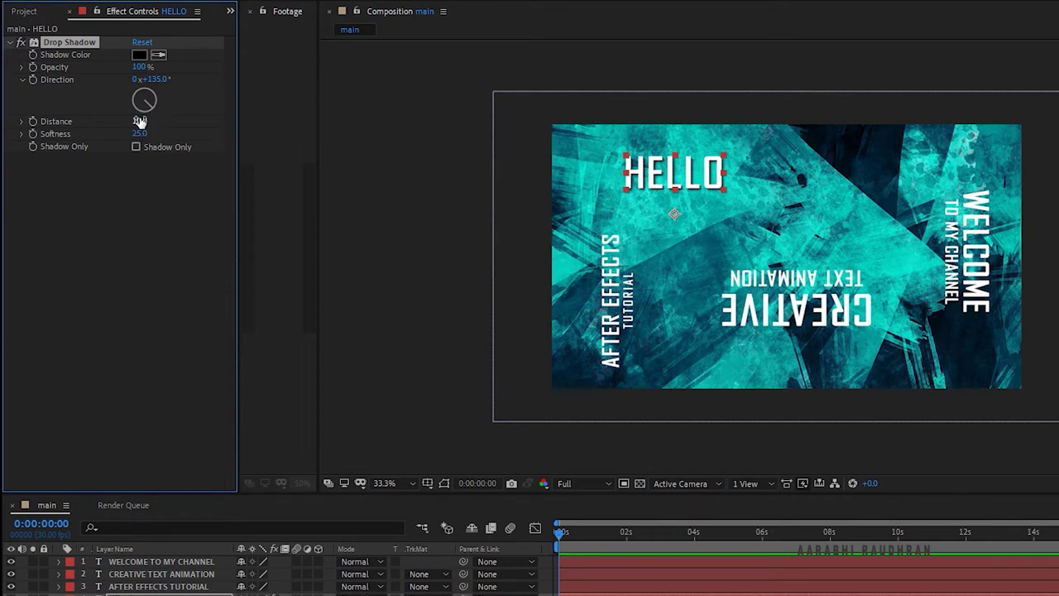
# Duplicate HELLO's drop shadow twice to stack three identical shadows
pyautogui.click(91, 257)
pyautogui.click(77, 43)
pyautogui.hotkey('ctrl', 'd')
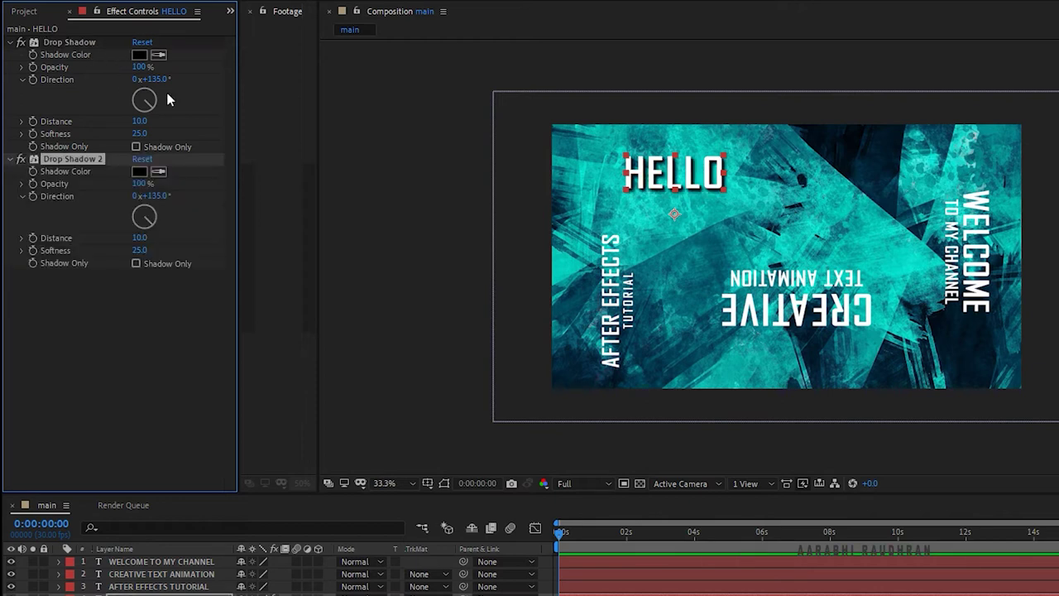
pyautogui.hotkey('ctrl', 'd')
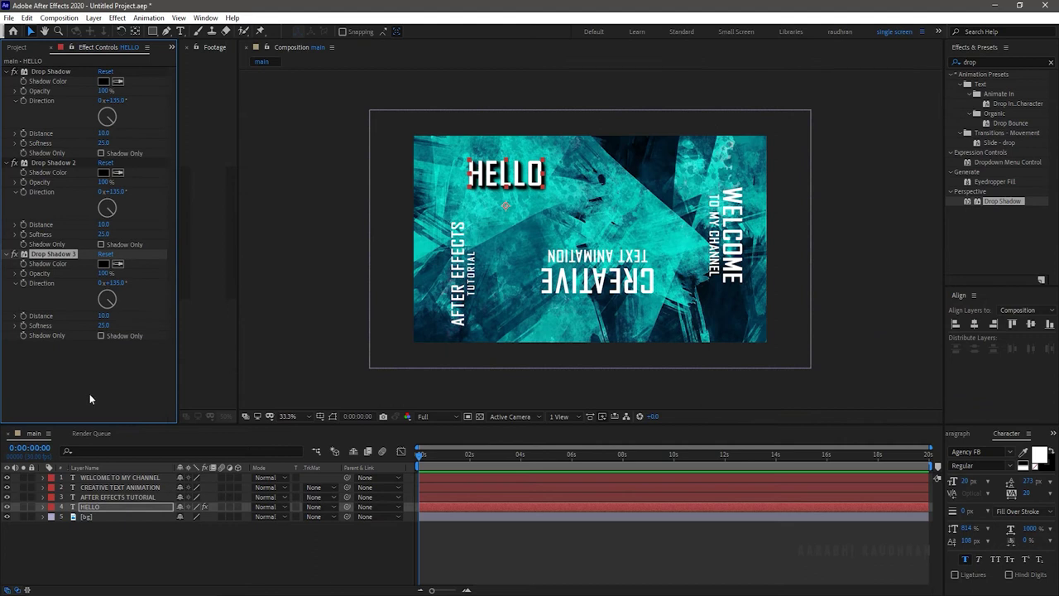
# Copy all three drop shadows from HELLO to the AFTER EFFECTS TUTORIAL layer
pyautogui.click(123, 451)
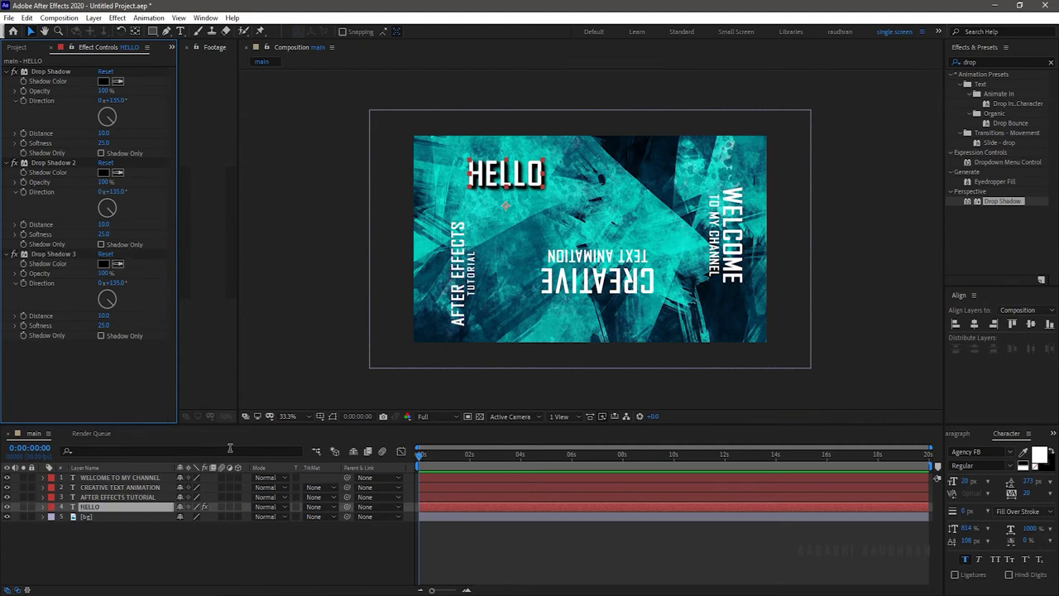
pyautogui.click(52, 72)
pyautogui.keyDown('shift'); pyautogui.click(46, 255); pyautogui.keyUp('shift')
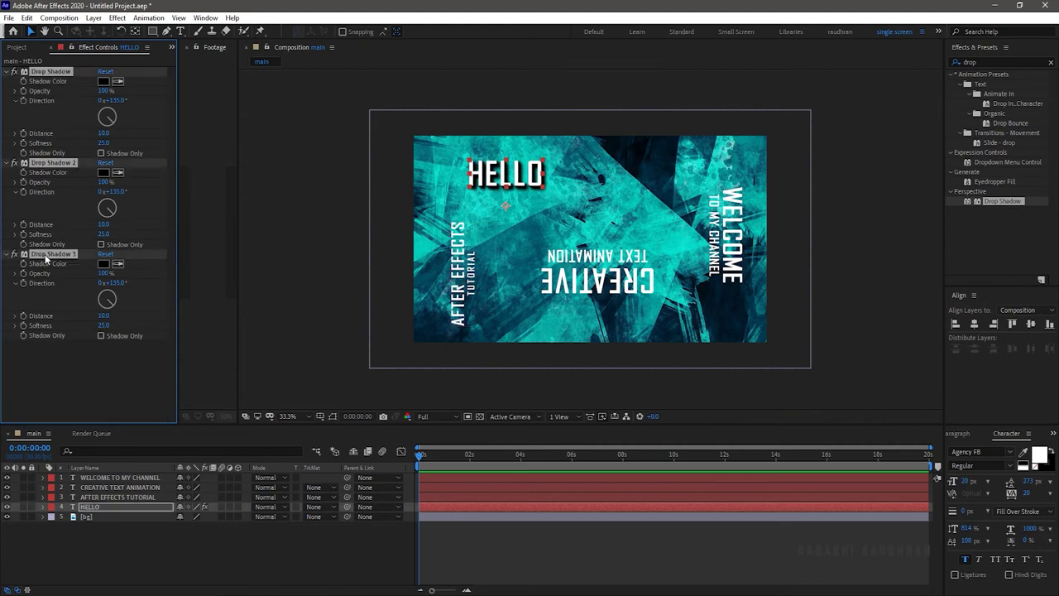
pyautogui.click(109, 496)
pyautogui.click(101, 256)
pyautogui.hotkey('ctrl', 'v')
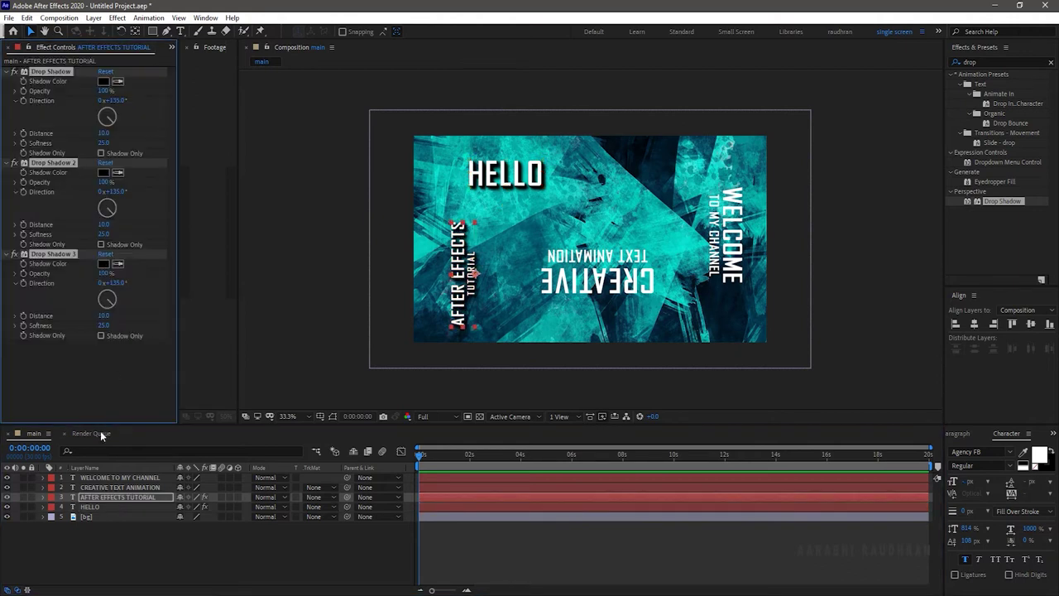
# Paste the three drop shadows onto the CREATIVE TEXT ANIMATION and WELCOME TO MY CHANNEL layers
pyautogui.click(109, 486)
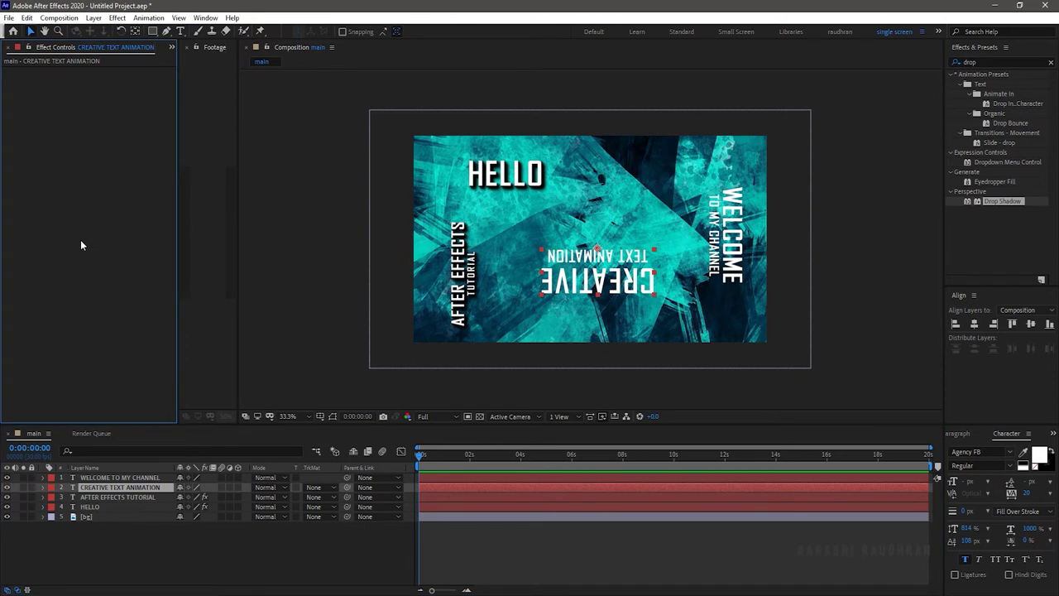
pyautogui.hotkey('ctrl', 'v')
pyautogui.click(120, 478)
pyautogui.click(96, 285)
pyautogui.hotkey('ctrl', 'v')
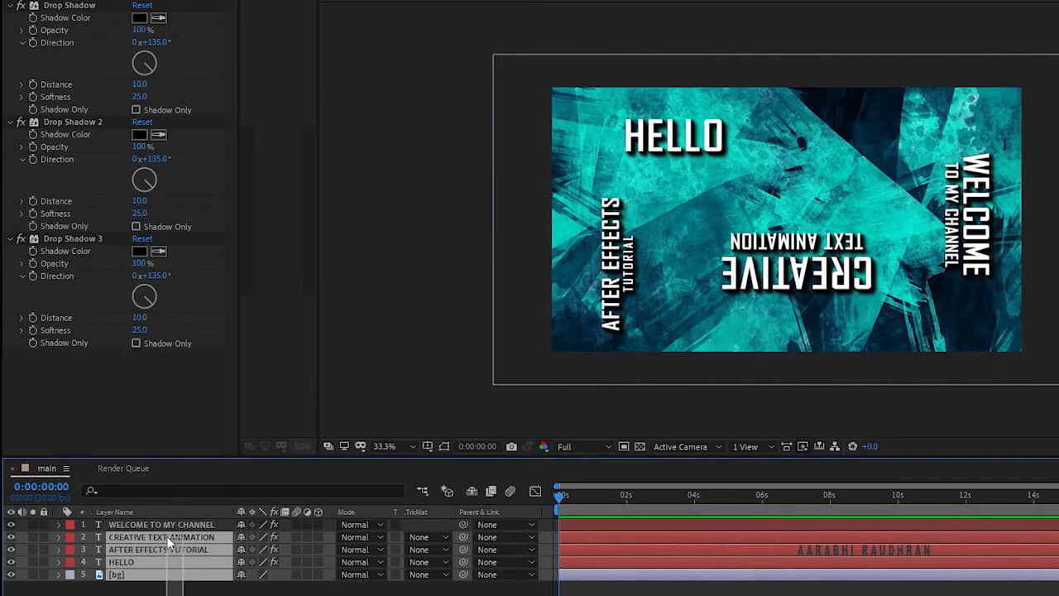
# Make all text layers and the background 3D, and add a two-node camera with the 24mm preset
pyautogui.hotkey('ctrl', 'a')
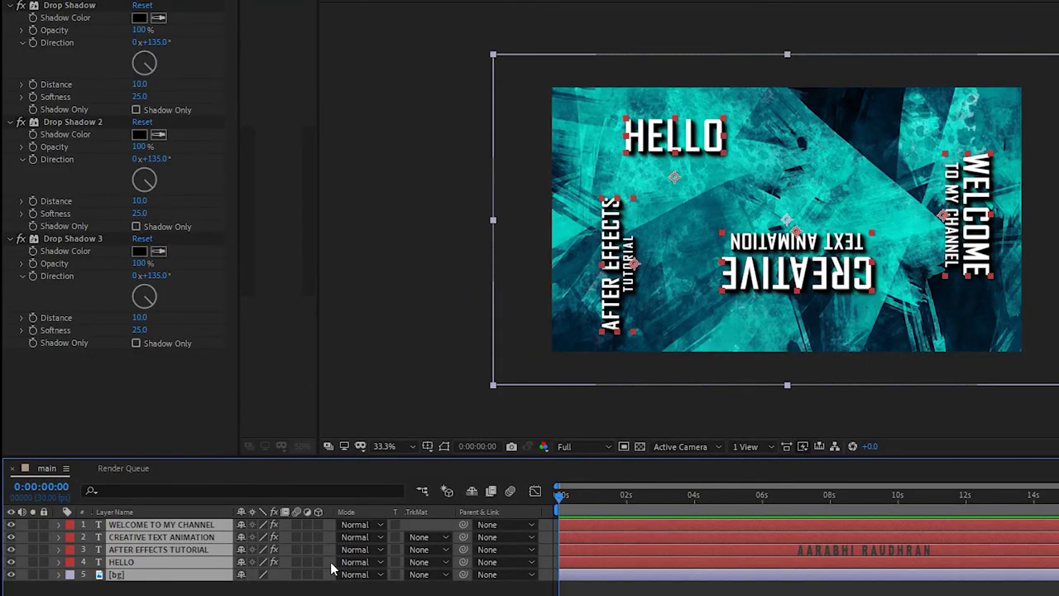
pyautogui.click(321, 549)
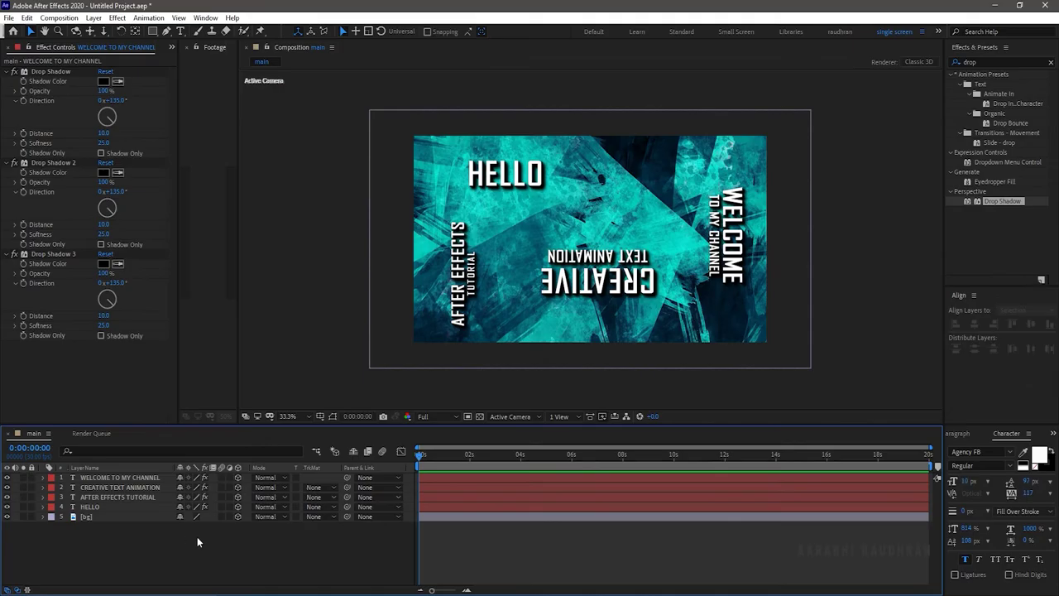
pyautogui.rightClick(182, 537)
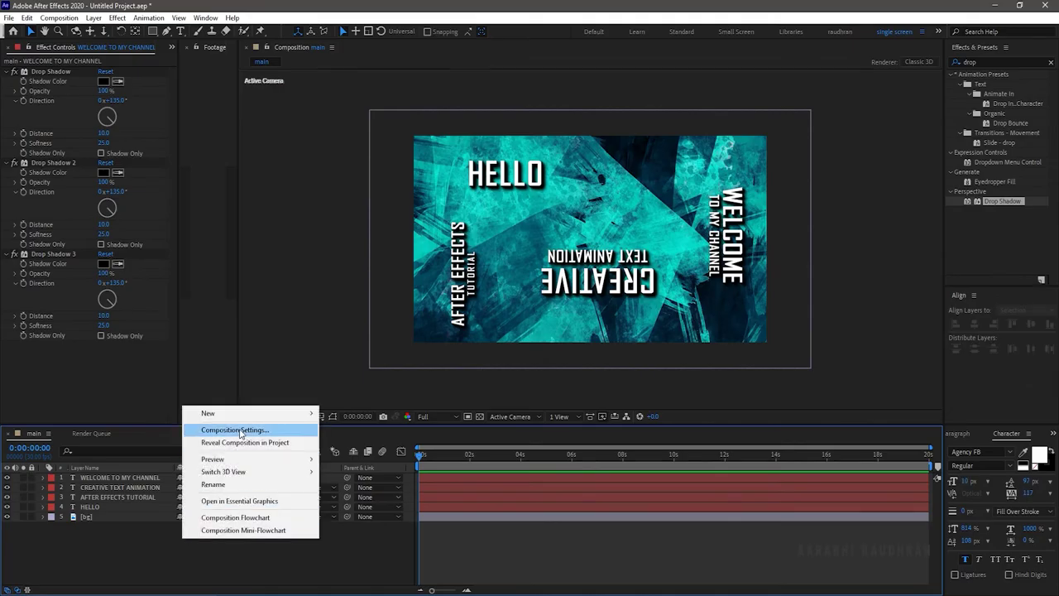
pyautogui.moveTo(247, 414)
pyautogui.click(388, 467)
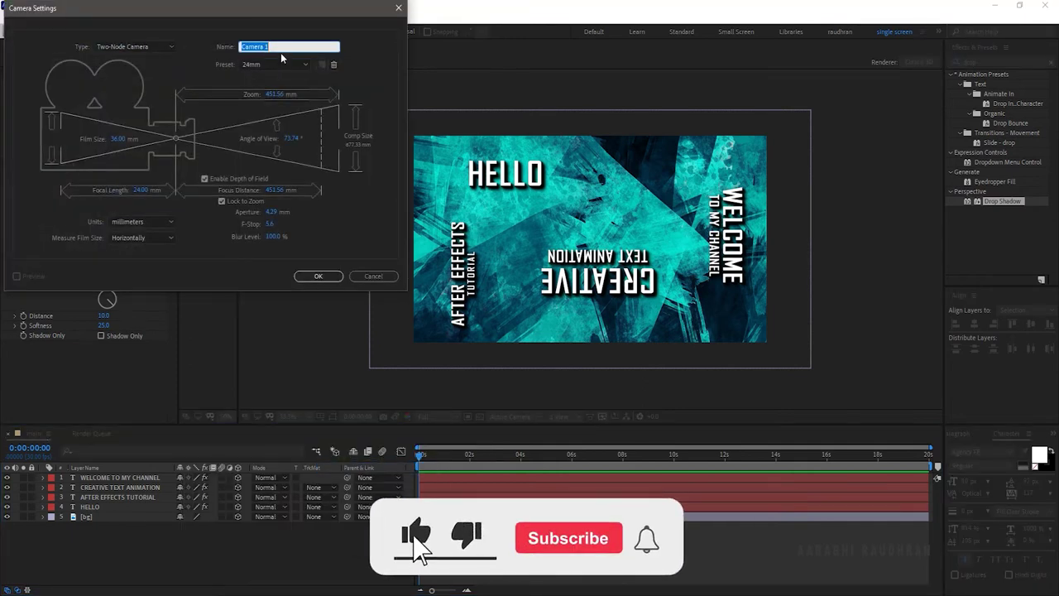
pyautogui.click(318, 277)
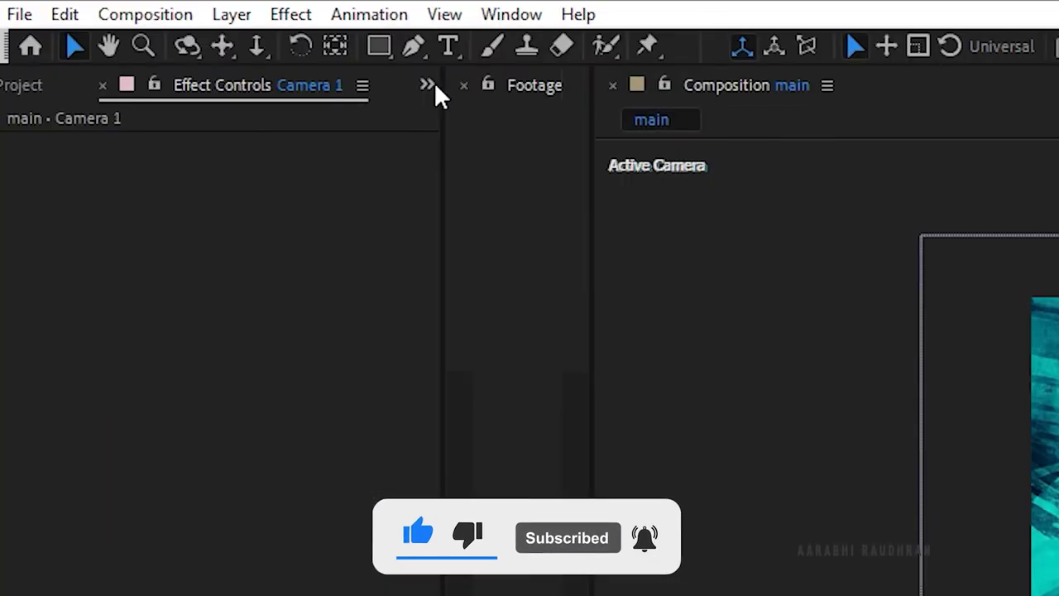
# Pan and dolly the camera in to centre HELLO in the frame, at position about 498, 188, -546
pyautogui.click(257, 45)
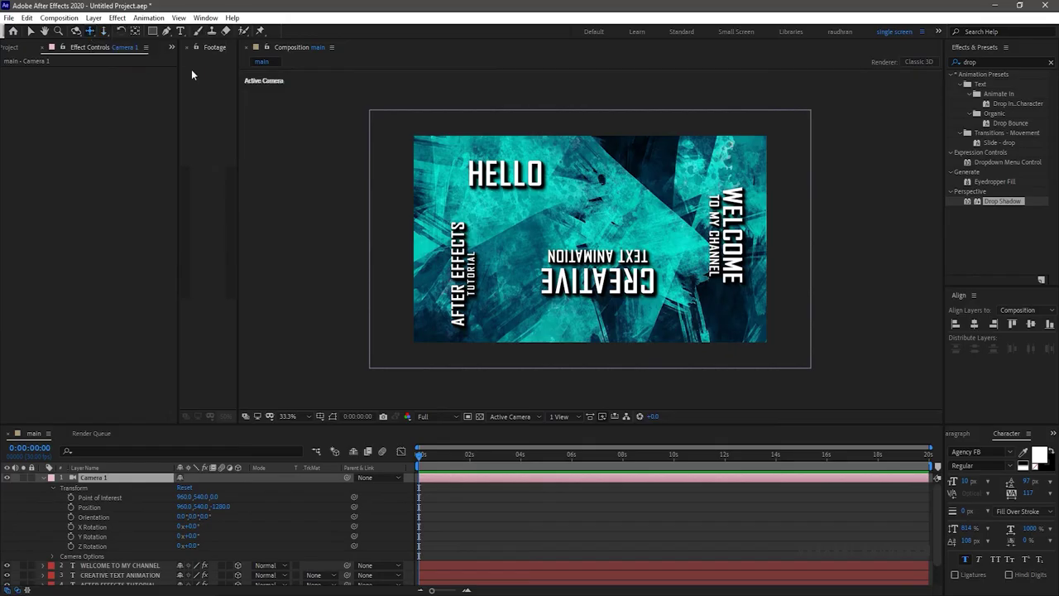
pyautogui.moveTo(505, 175); pyautogui.dragTo(612, 286)
pyautogui.click(256, 46)
pyautogui.click(104, 30)
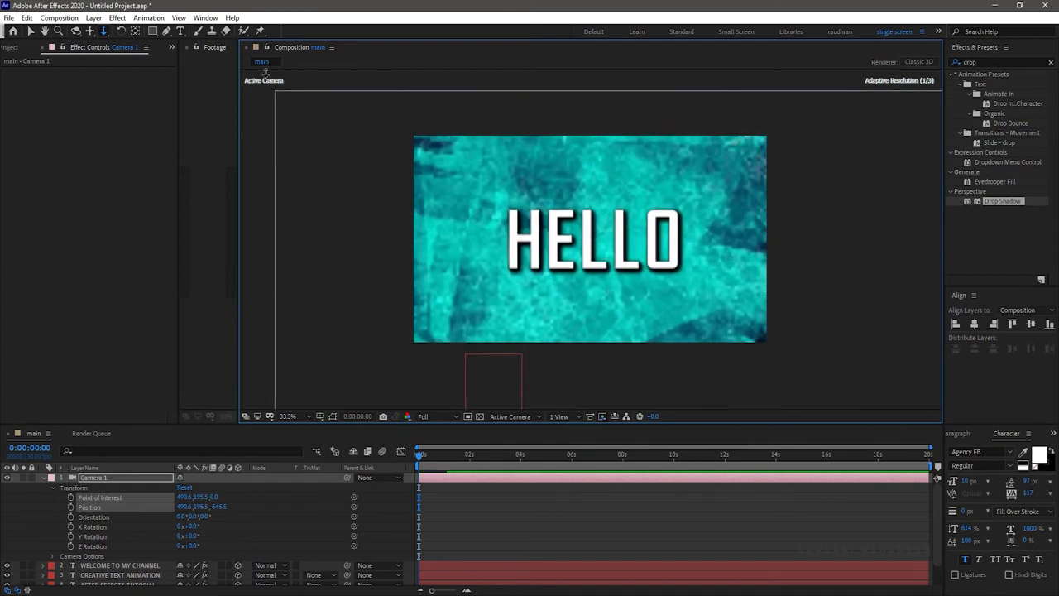
pyautogui.click(92, 31)
pyautogui.moveTo(565, 243); pyautogui.dragTo(561, 246)
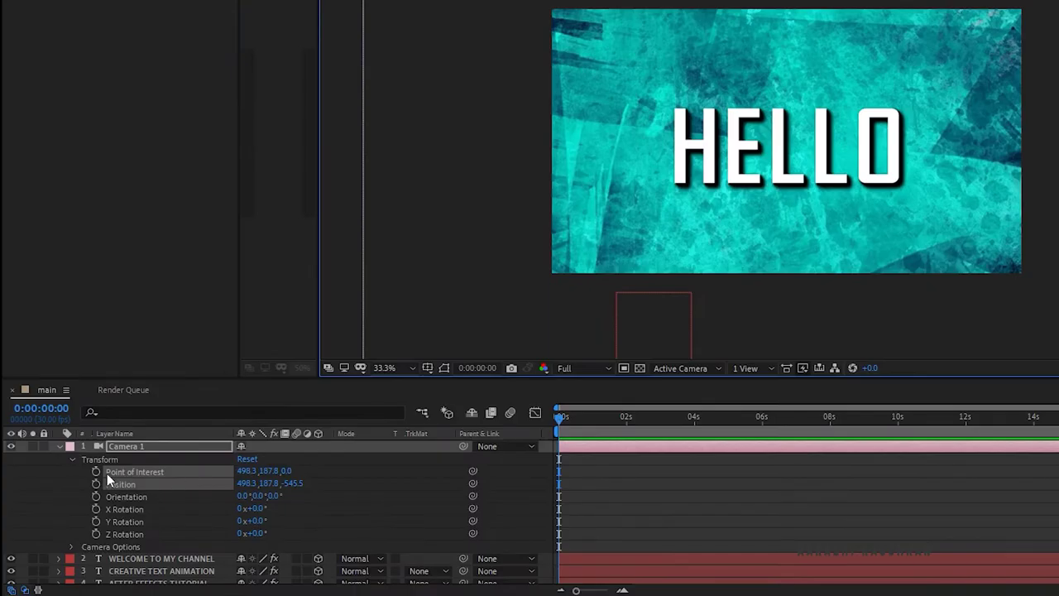
# Keyframe the camera's Point of Interest, Position and Orientation at 0 s and hold the same values at 1 s
pyautogui.click(96, 483)
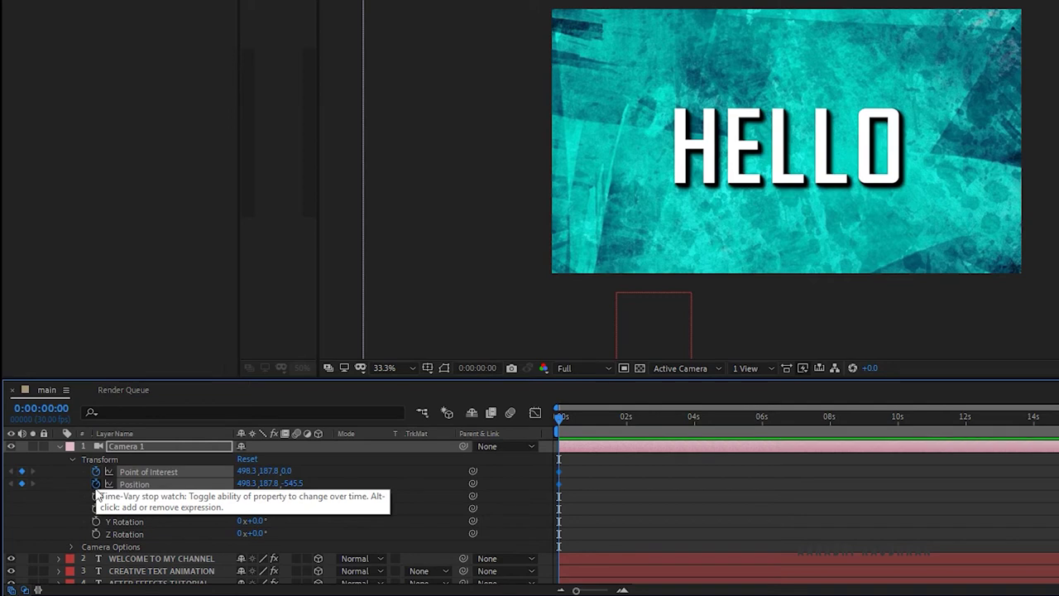
pyautogui.click(96, 497)
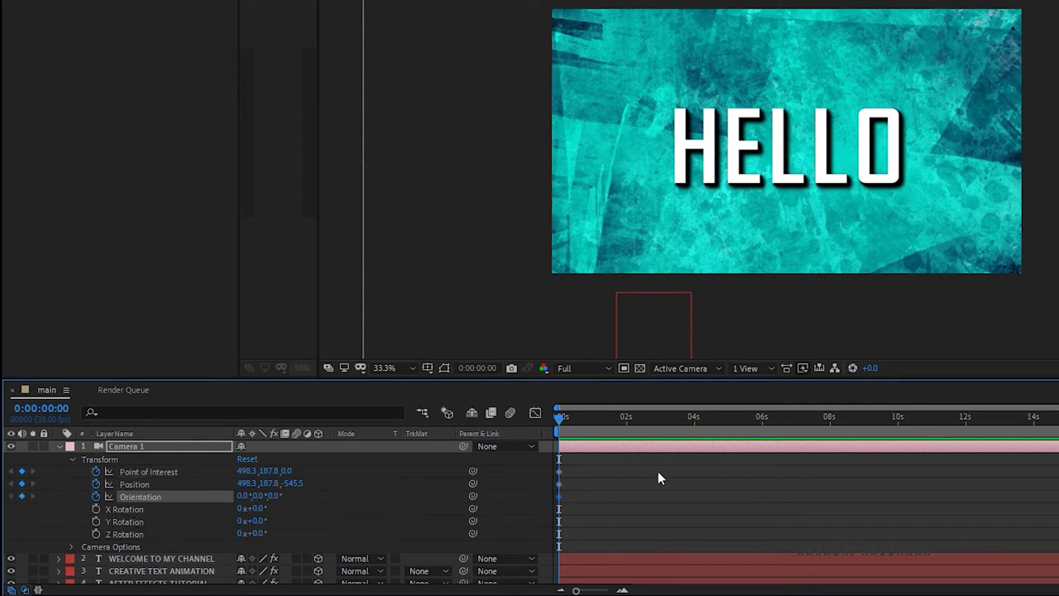
pyautogui.click(592, 418)
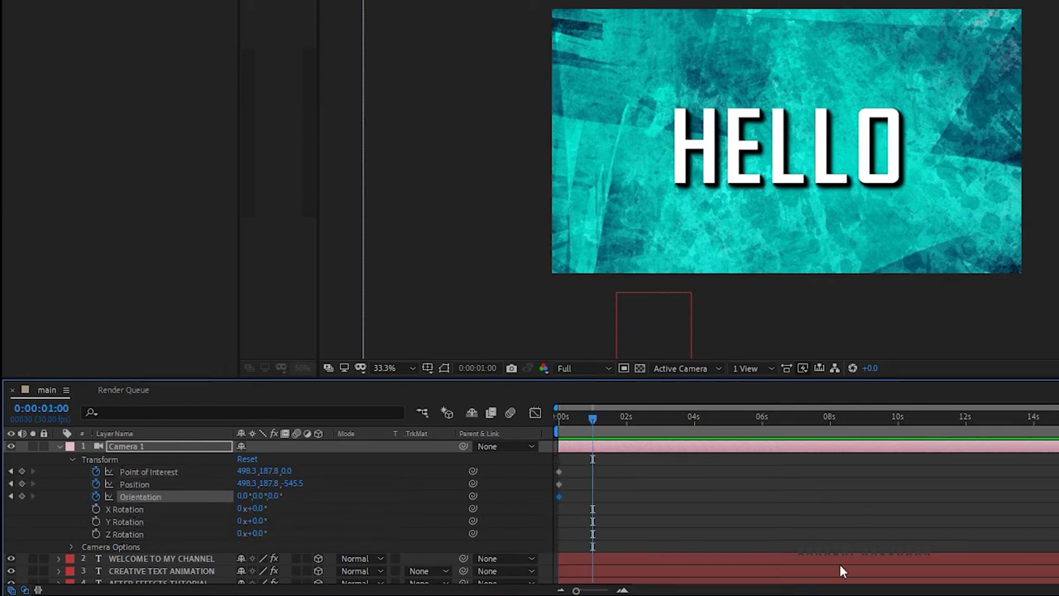
pyautogui.moveTo(1058, 407); pyautogui.dragTo(1041, 407)
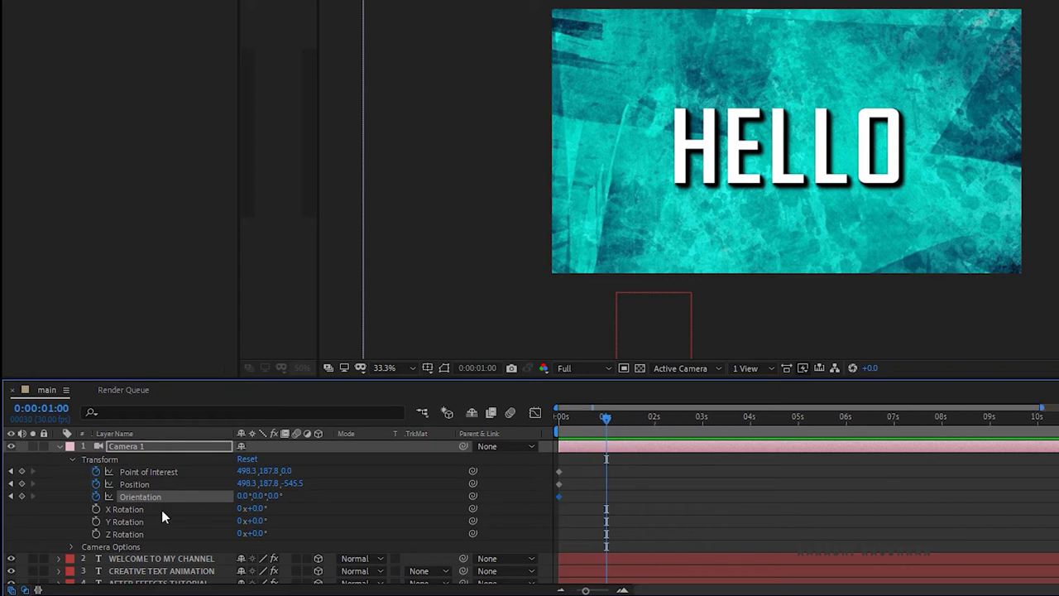
pyautogui.click(22, 471)
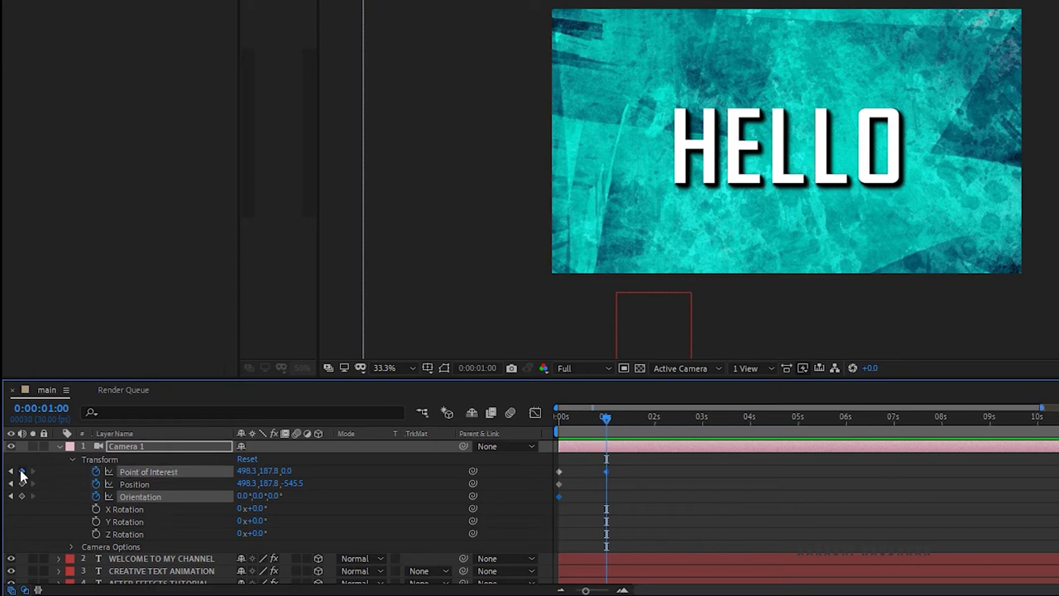
pyautogui.click(21, 483)
pyautogui.click(21, 496)
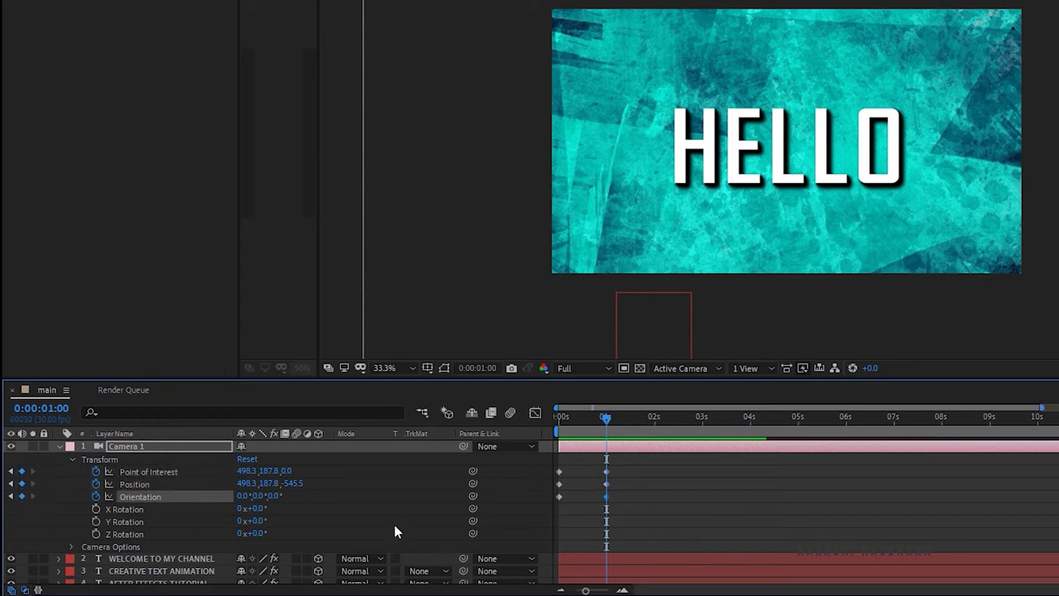
# At 2 s, rotate the camera's Z orientation to 90° and centre it on WELCOME TO MY CHANNEL at position about 1720, 501, -804
pyautogui.click(655, 421)
pyautogui.moveTo(572, 303); pyautogui.dragTo(576, 291)
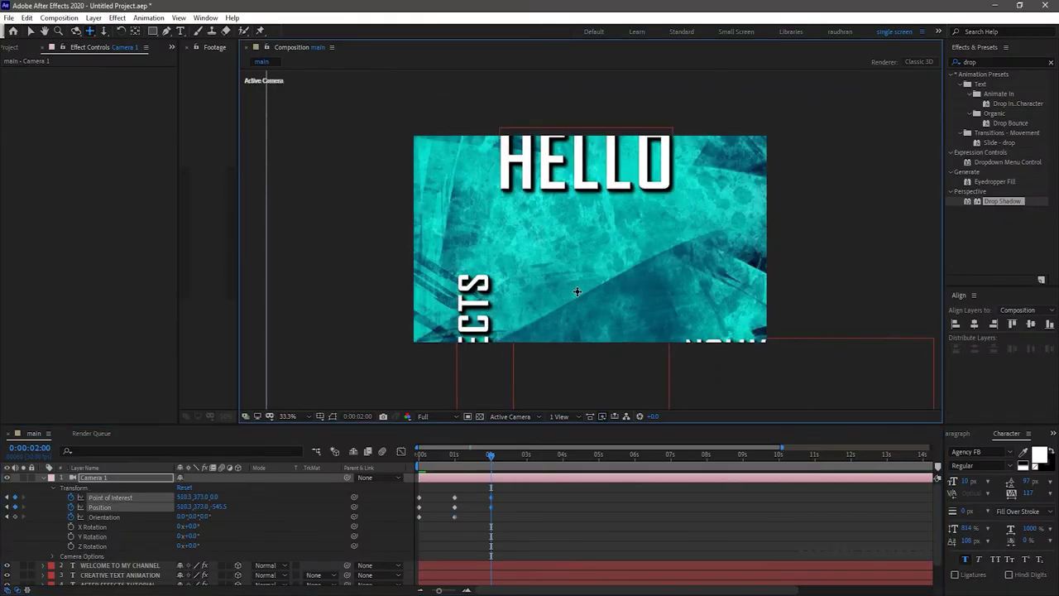
pyautogui.moveTo(691, 240); pyautogui.dragTo(369, 290)
pyautogui.moveTo(728, 222); pyautogui.dragTo(534, 135)
pyautogui.write('90')
pyautogui.press('Return')
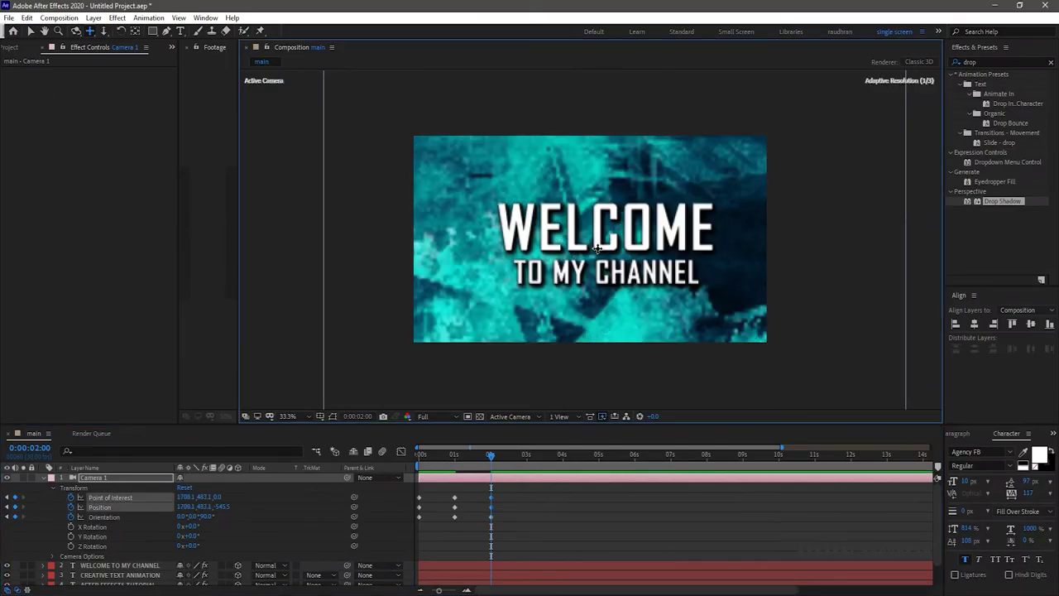
pyautogui.moveTo(597, 248); pyautogui.dragTo(636, 277)
pyautogui.click(103, 30)
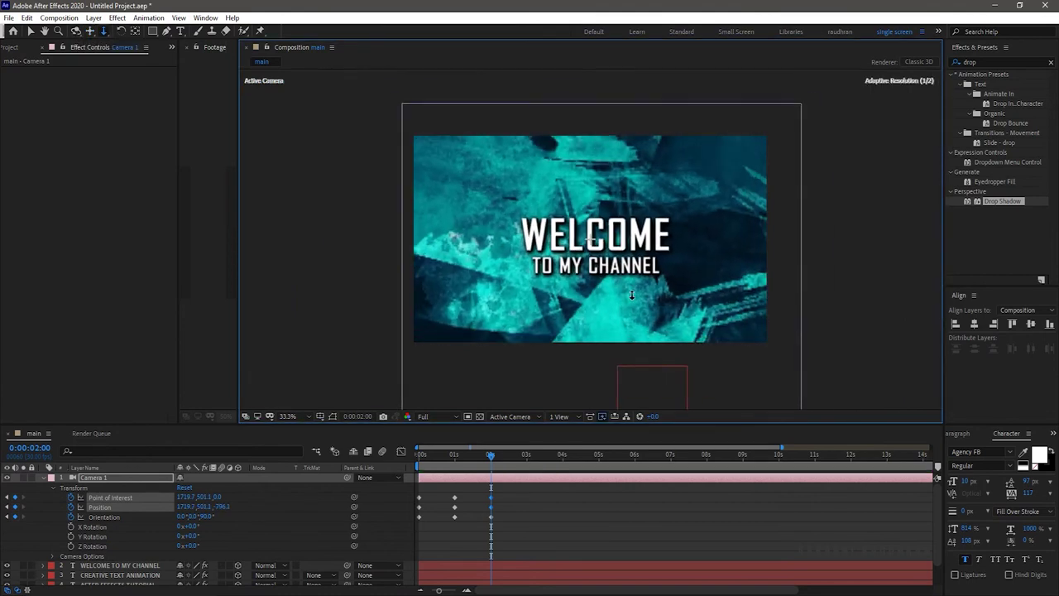
# Hold the WELCOME view by adding Point of Interest, Position and Orientation keyframes to the camera at 3 s
pyautogui.click(527, 456)
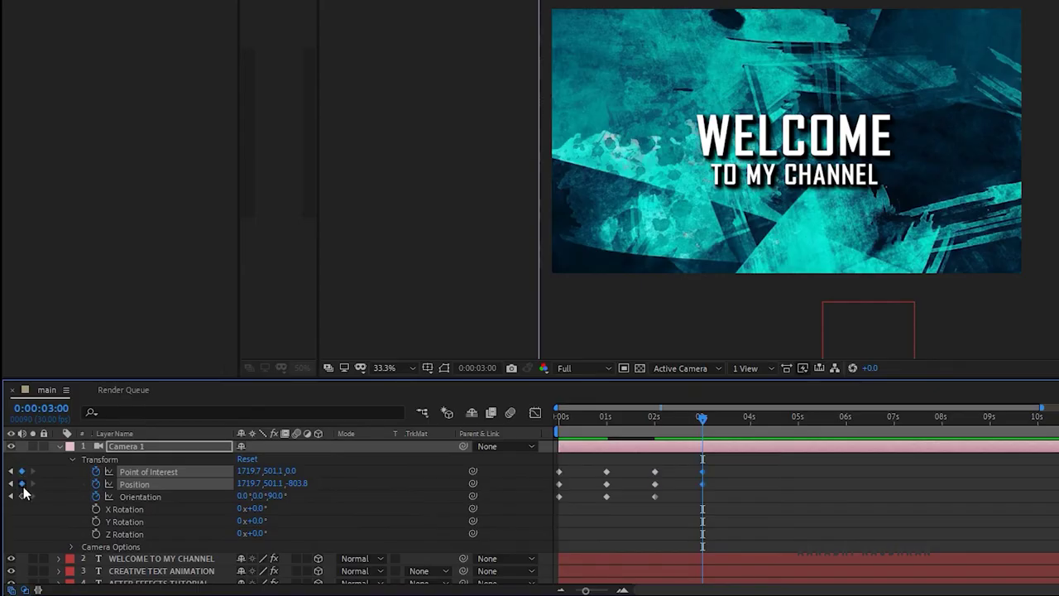
pyautogui.click(22, 496)
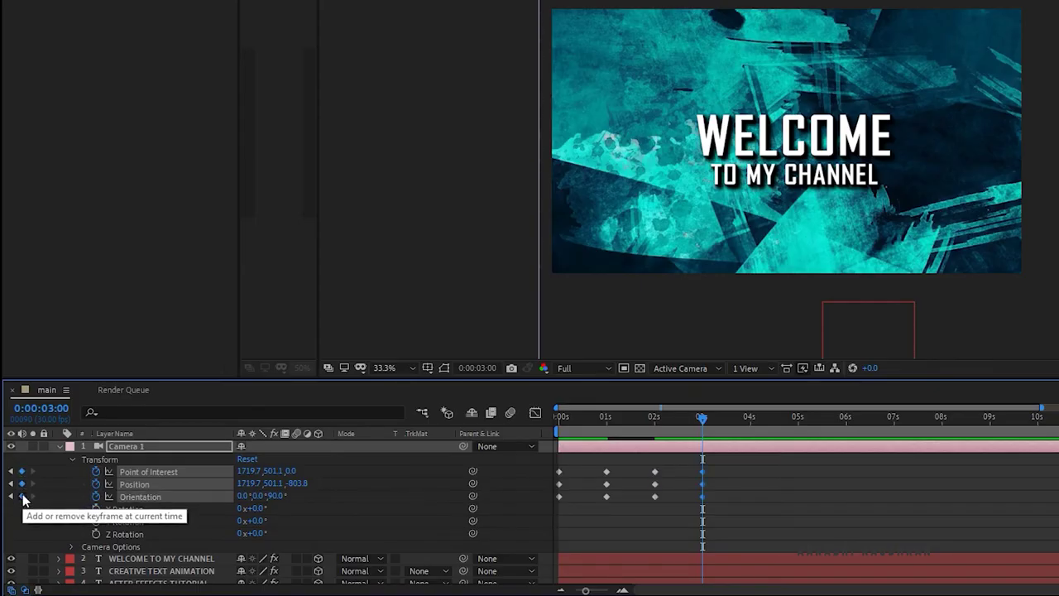
# At 4 s, set the camera's Z orientation to 180° and centre it on CREATIVE TEXT ANIMATION at position about 1018, 723, -711
pyautogui.click(750, 423)
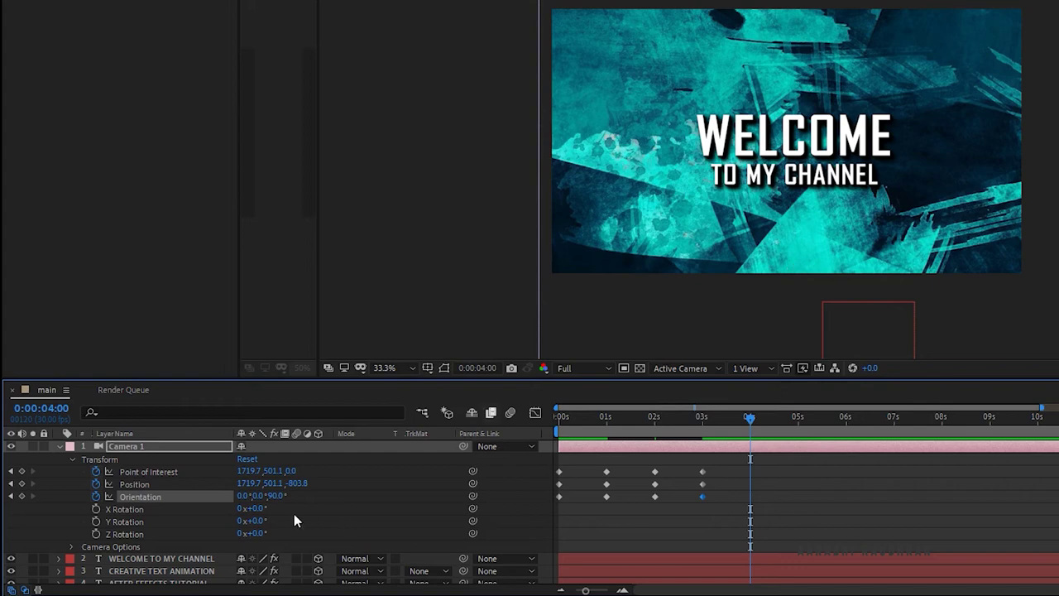
pyautogui.write('180')
pyautogui.press('Return')
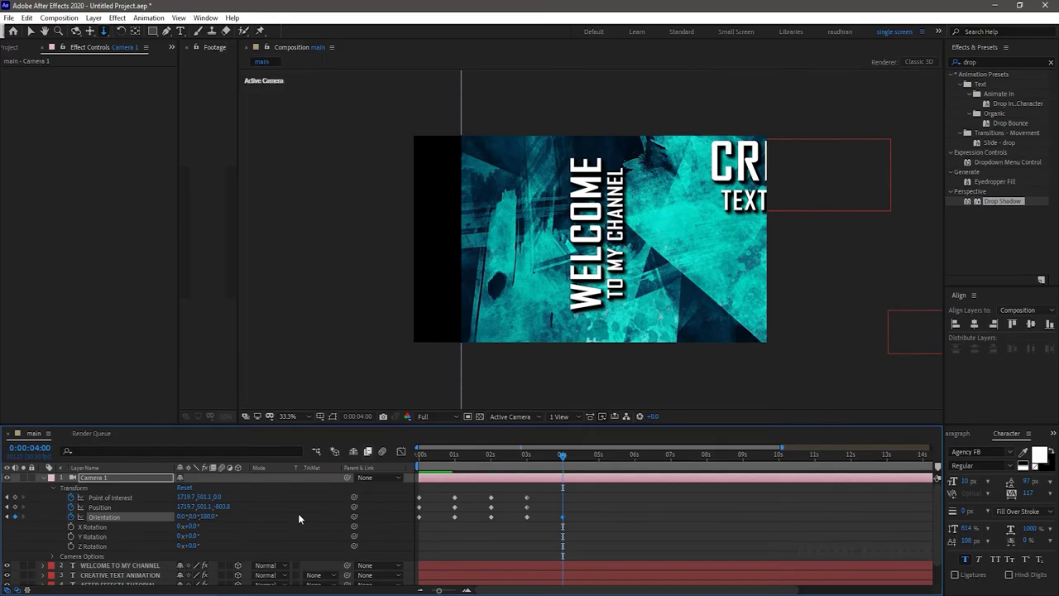
pyautogui.click(89, 31)
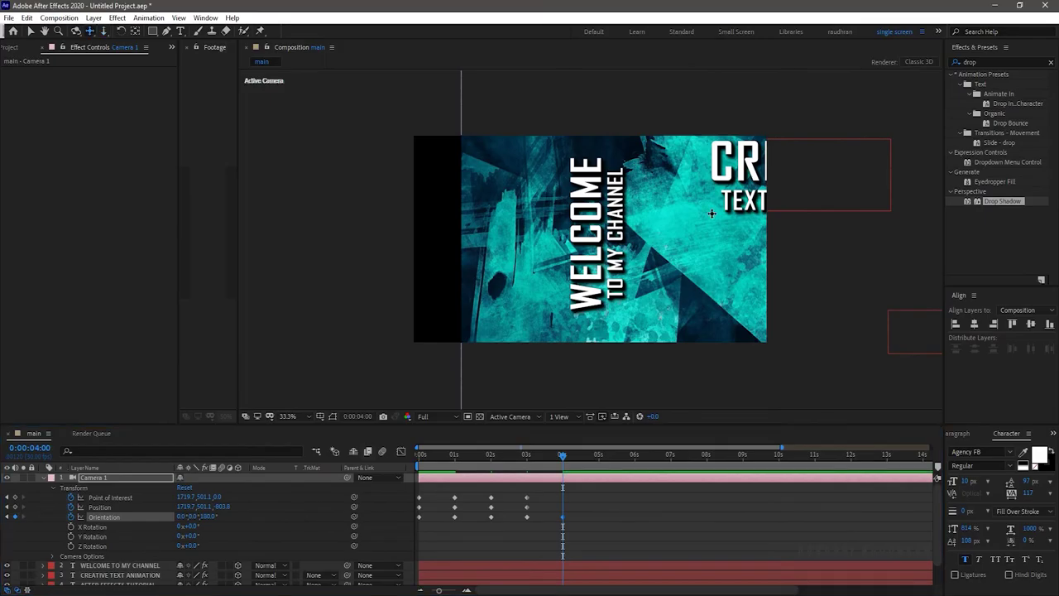
pyautogui.moveTo(710, 214); pyautogui.dragTo(290, 119)
pyautogui.click(90, 30)
pyautogui.moveTo(562, 246)
pyautogui.mouseDown()
pyautogui.moveTo(591, 252)
pyautogui.moveTo(579, 241)
pyautogui.mouseUp()
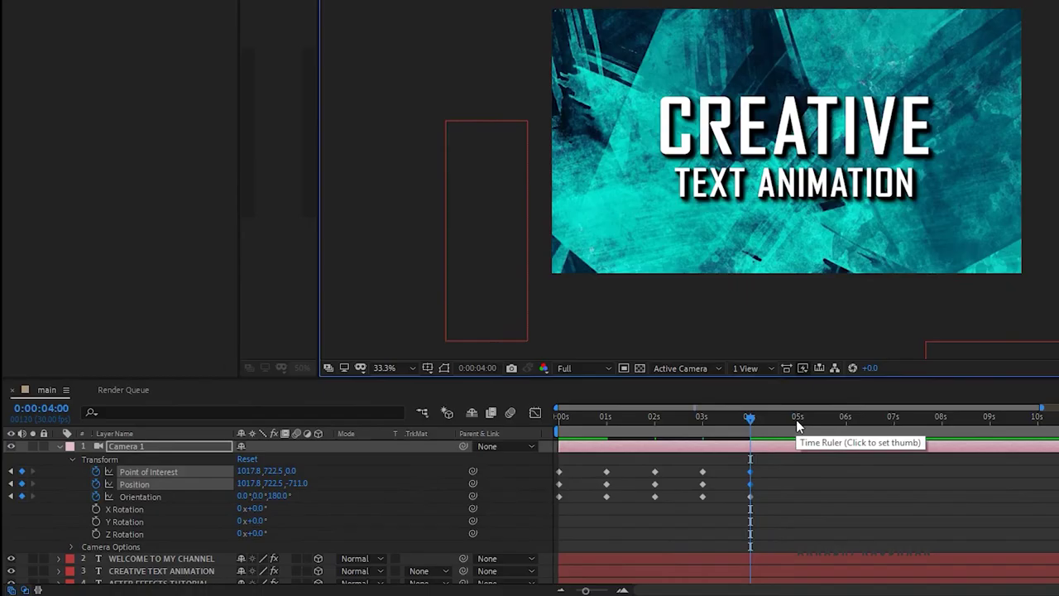
# Hold the CREATIVE TEXT ANIMATION view by adding Point of Interest, Position and Orientation keyframes to the camera at 5 s
pyautogui.click(599, 460)
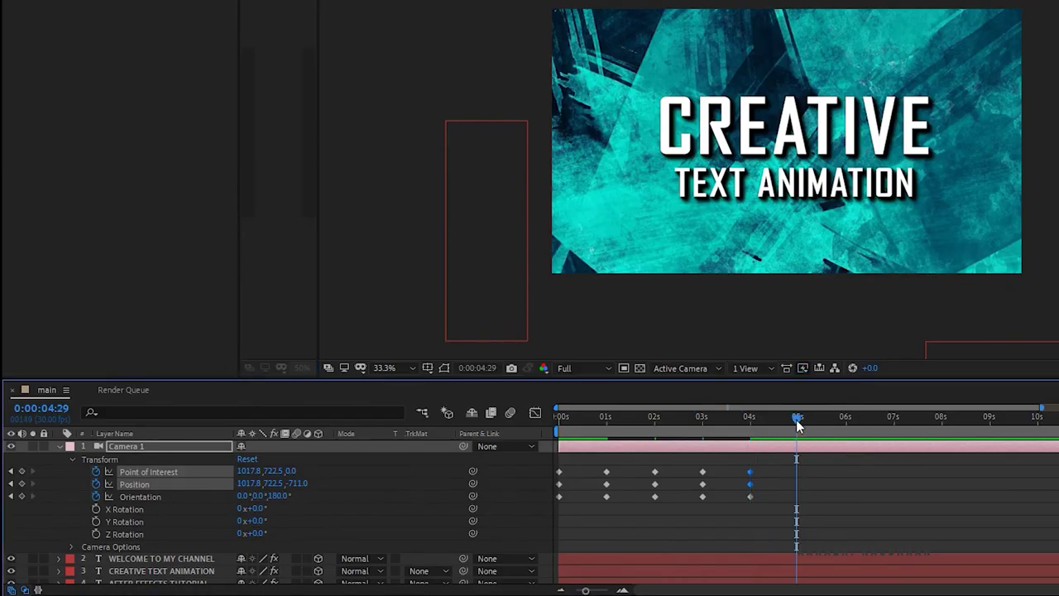
pyautogui.moveTo(798, 423); pyautogui.dragTo(799, 424)
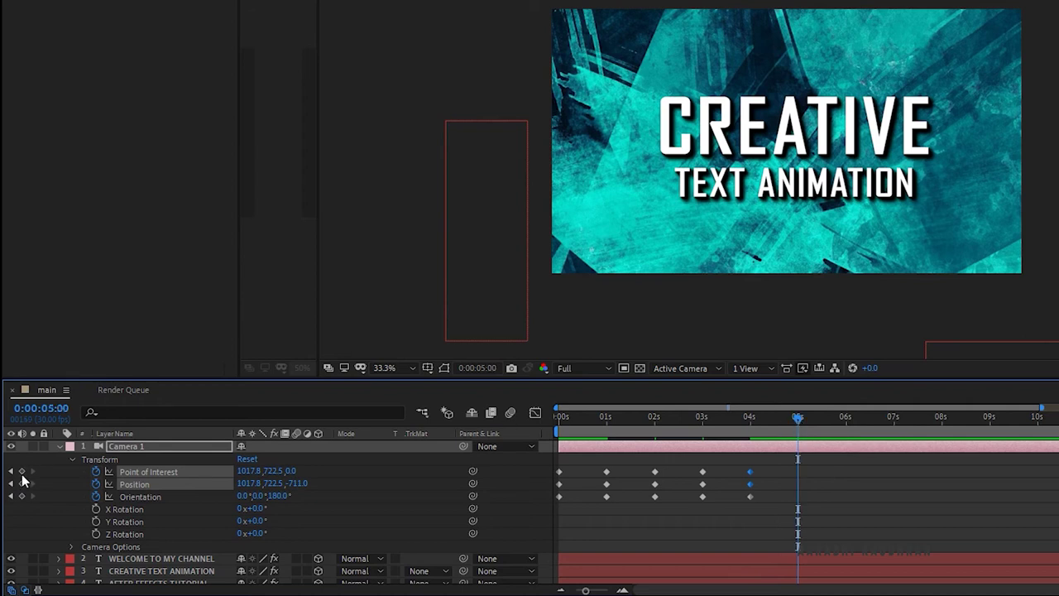
pyautogui.click(22, 496)
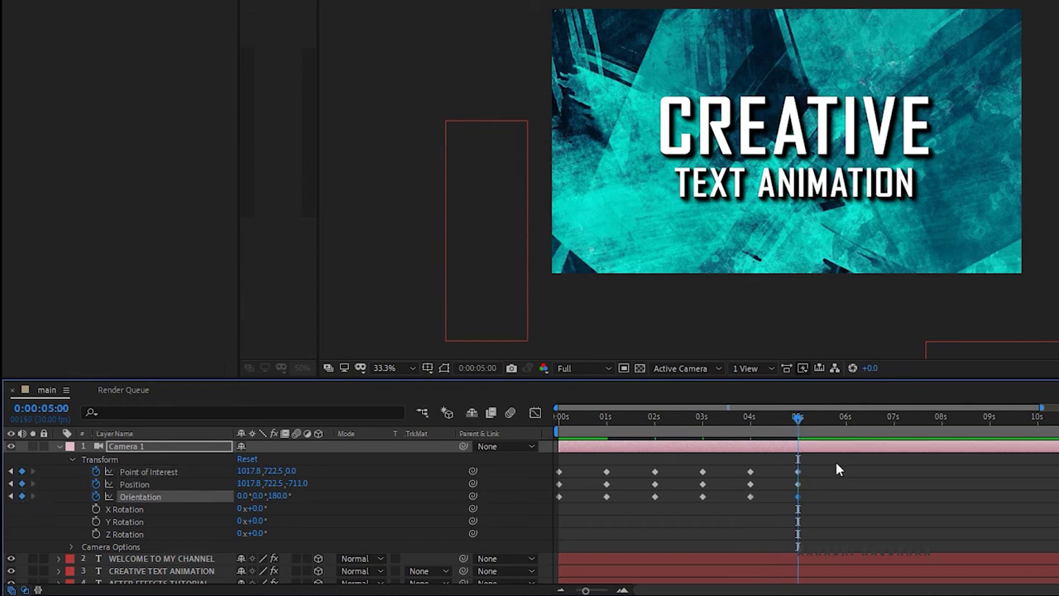
# At 6 s, set the camera's Z orientation to 270° and centre it on AFTER EFFECTS TUTORIAL at position about 247, 739, -518
pyautogui.click(845, 418)
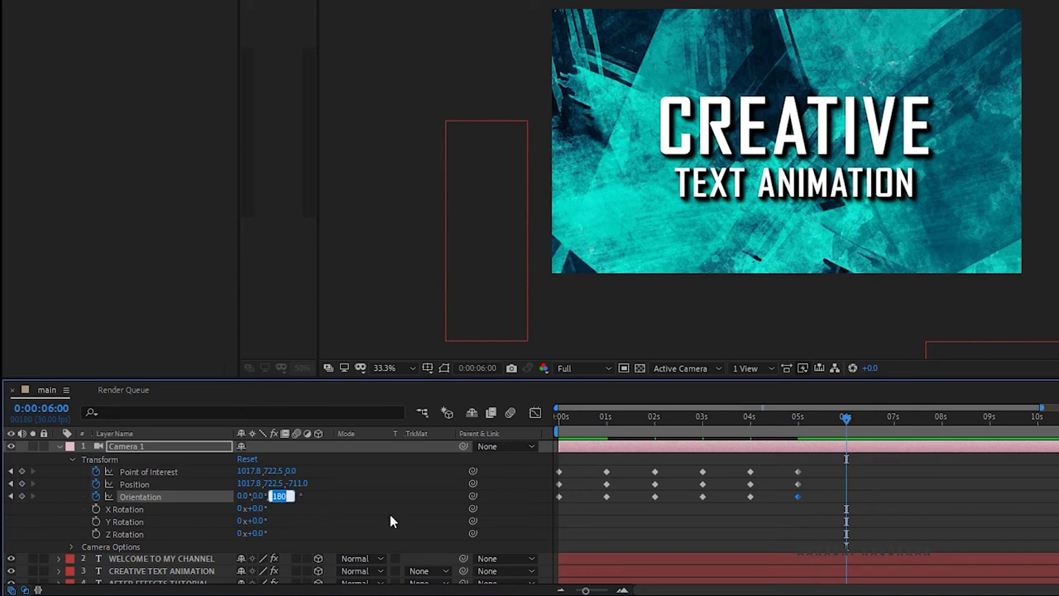
pyautogui.write('0')
pyautogui.press('Return')
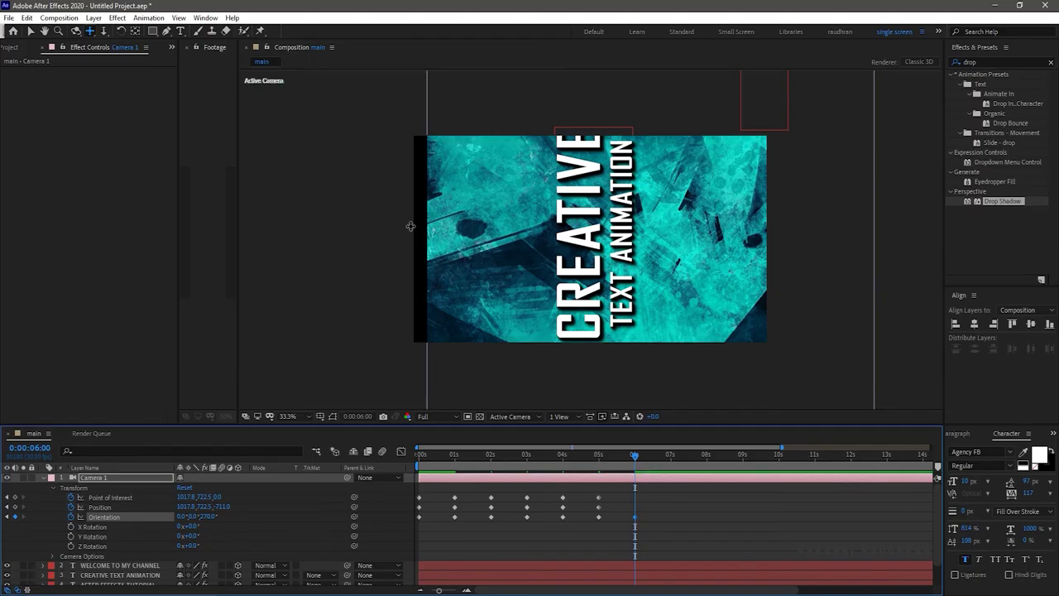
pyautogui.moveTo(681, 308); pyautogui.dragTo(717, 307)
pyautogui.click(103, 31)
pyautogui.moveTo(597, 211); pyautogui.dragTo(631, 352)
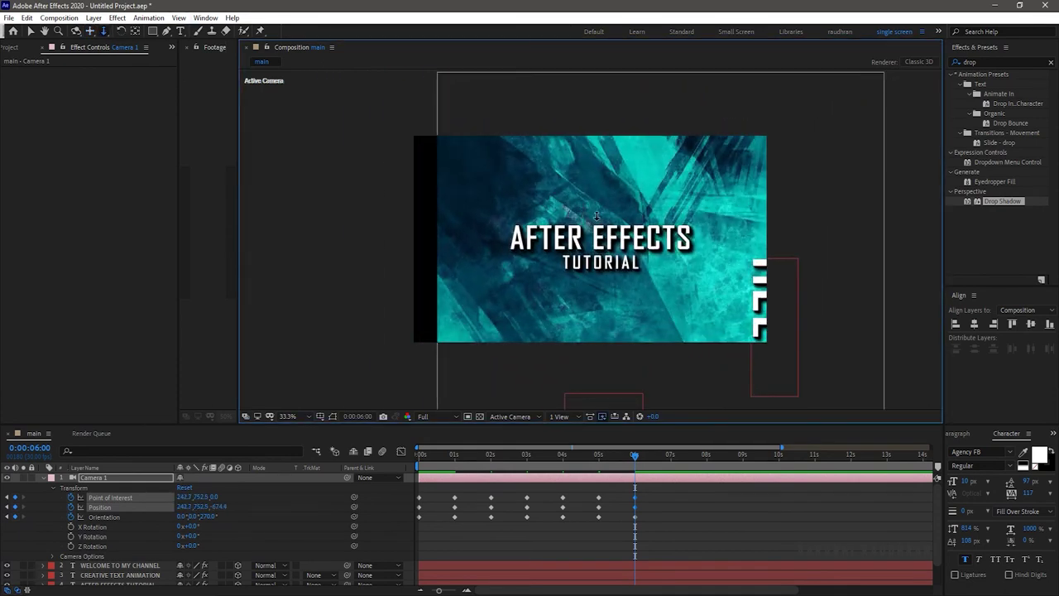
pyautogui.click(89, 30)
# Hold the AFTER EFFECTS TUTORIAL view by adding Point of Interest, Position and Orientation keyframes to the camera at 7 s
pyautogui.click(671, 456)
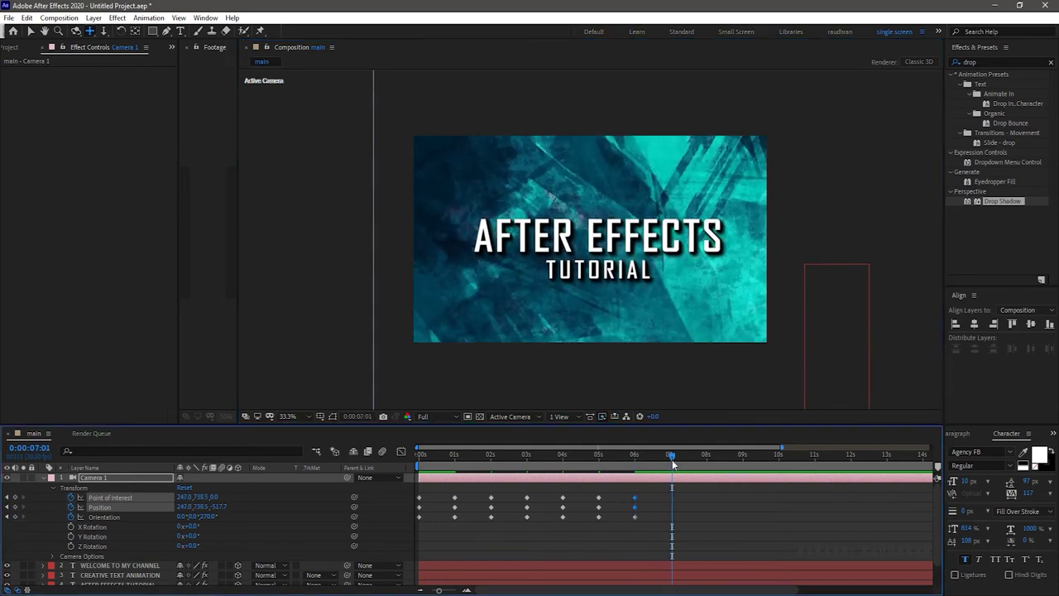
pyautogui.moveTo(672, 459); pyautogui.dragTo(670, 459)
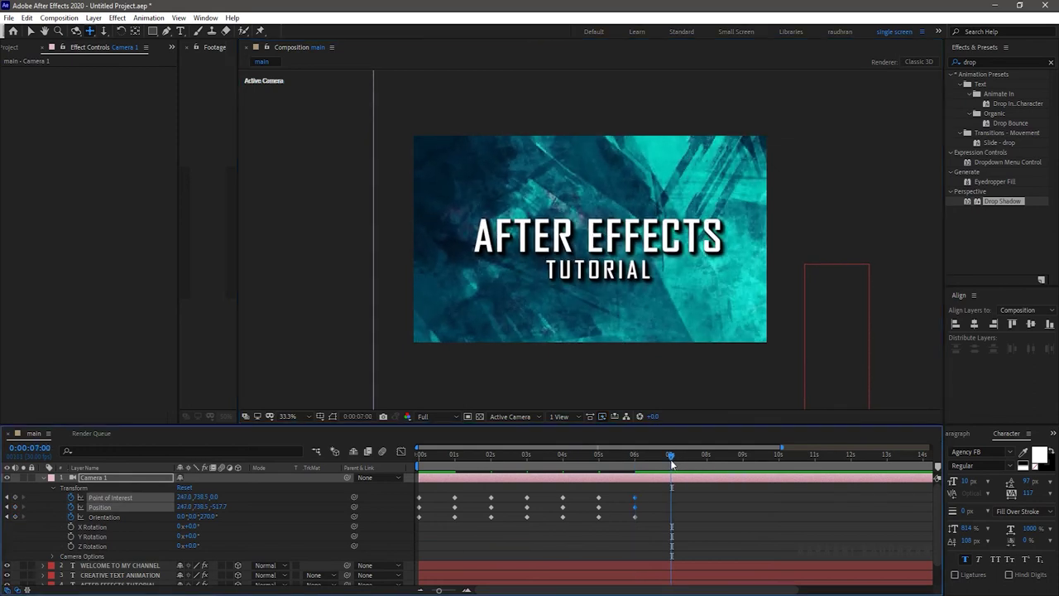
pyautogui.click(15, 517)
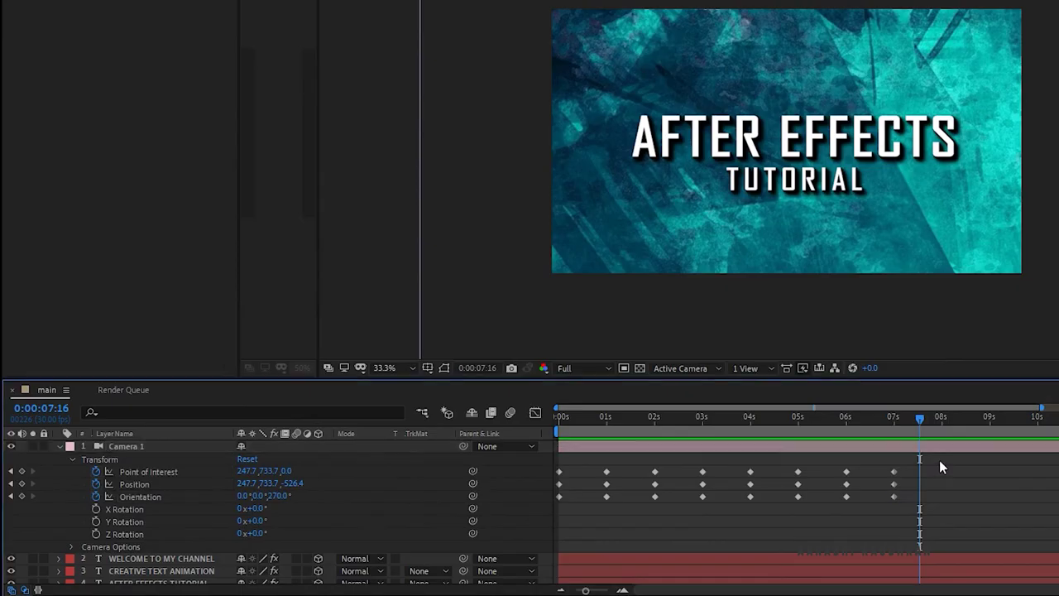
# Apply Easy Ease to all of the camera's Point of Interest, Position and Orientation keyframes from 0 to 7 s
pyautogui.moveTo(706, 488); pyautogui.dragTo(567, 518)
pyautogui.moveTo(756, 500); pyautogui.dragTo(561, 504)
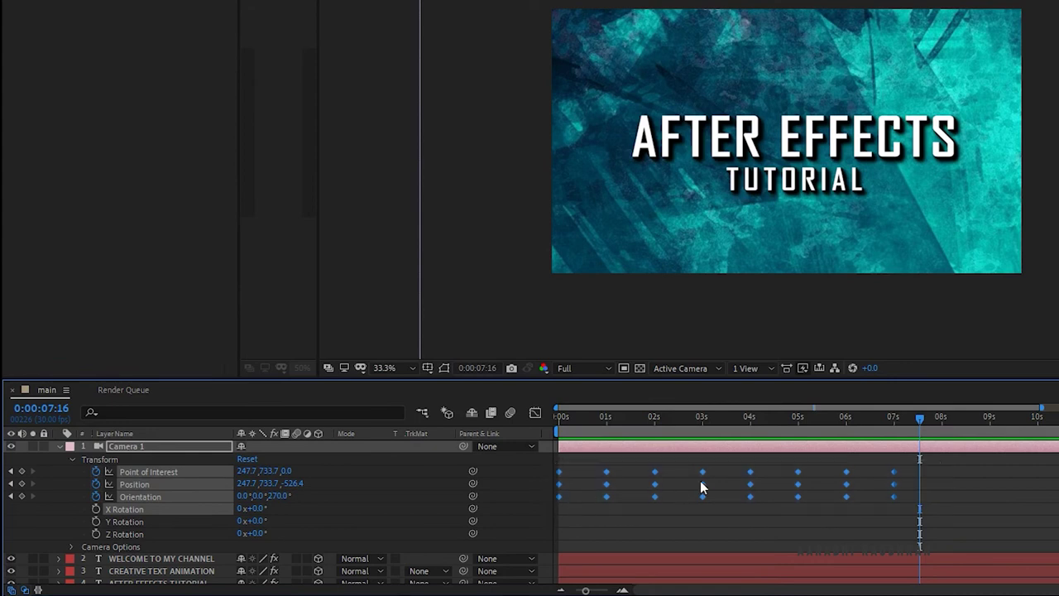
pyautogui.press('F9')
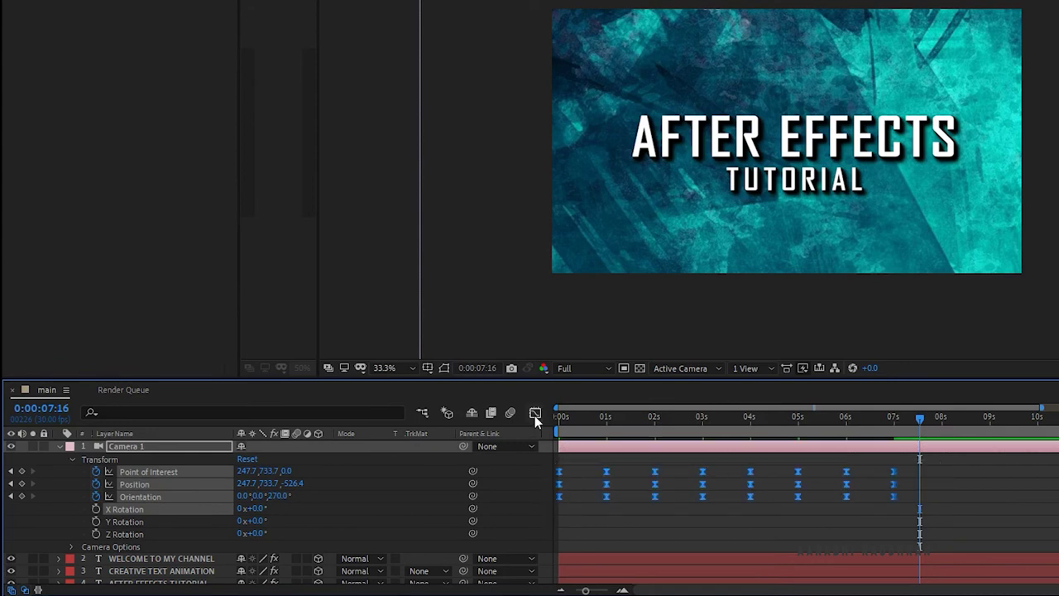
# Reshape the camera's speed graph so each of the three moves peaks sharply at its start and slows gradually, and preview from 0 s
pyautogui.click(535, 414)
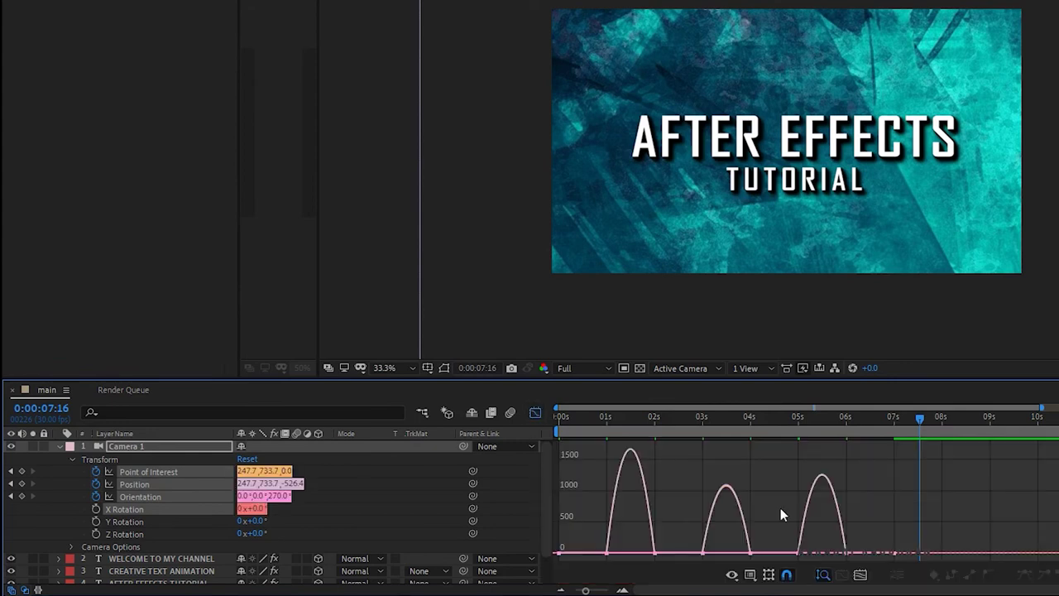
pyautogui.click(845, 553)
pyautogui.moveTo(833, 554); pyautogui.dragTo(704, 553)
pyautogui.moveTo(688, 516); pyautogui.dragTo(609, 553)
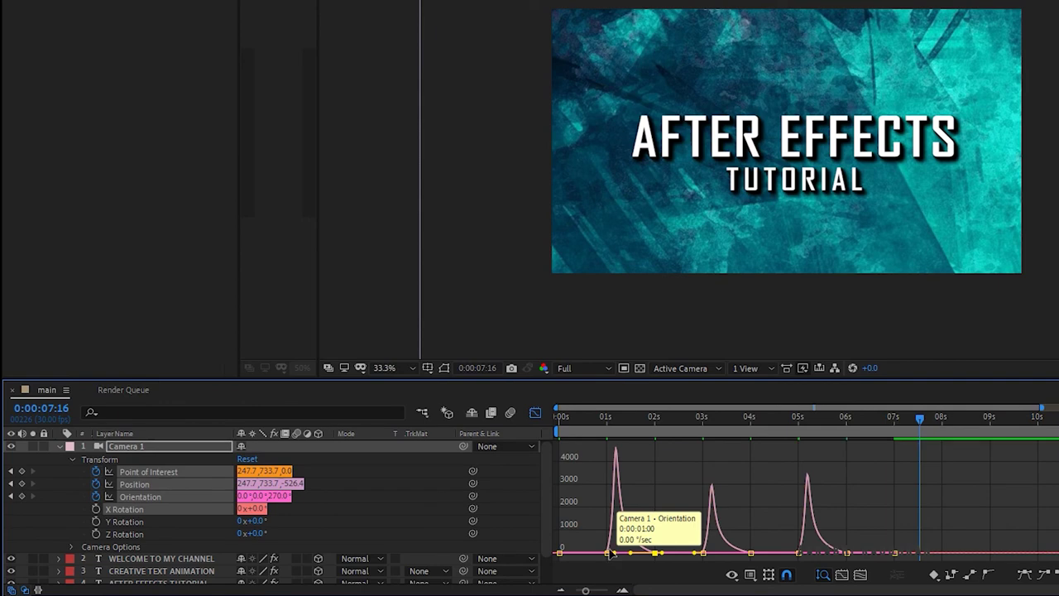
pyautogui.click(534, 413)
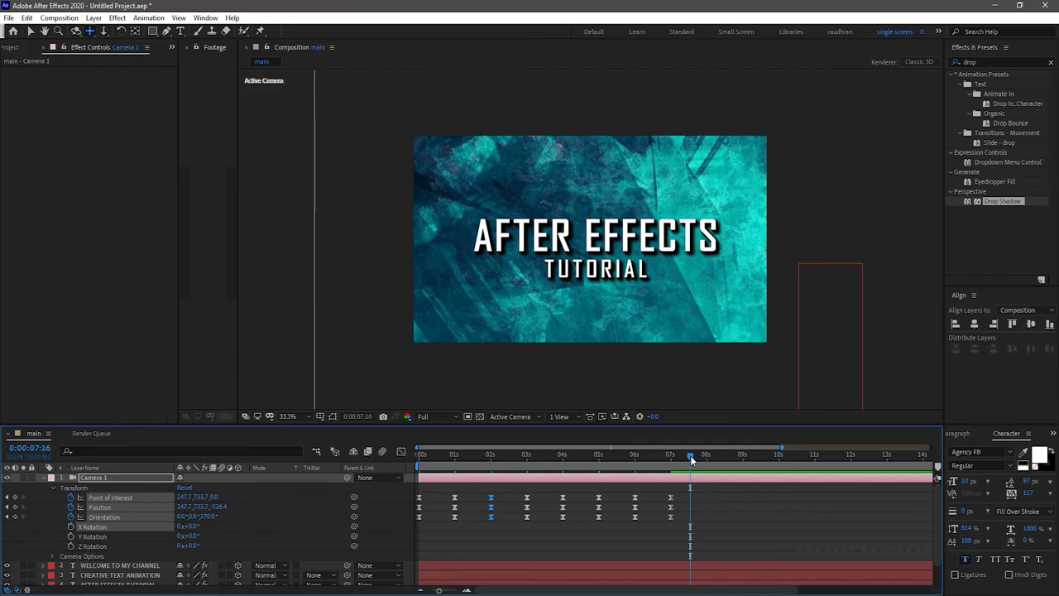
pyautogui.press('Home')
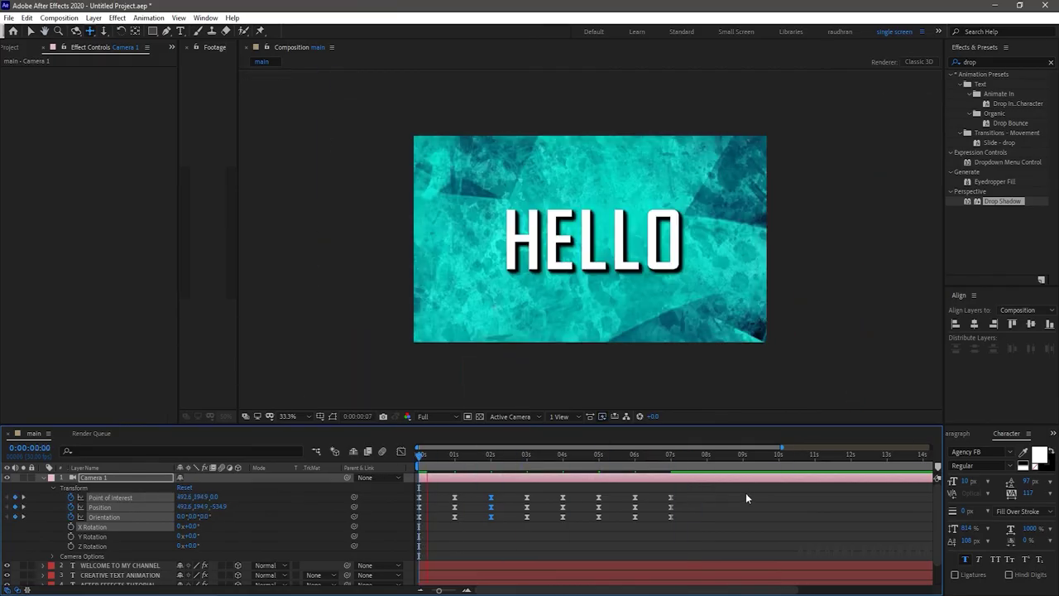